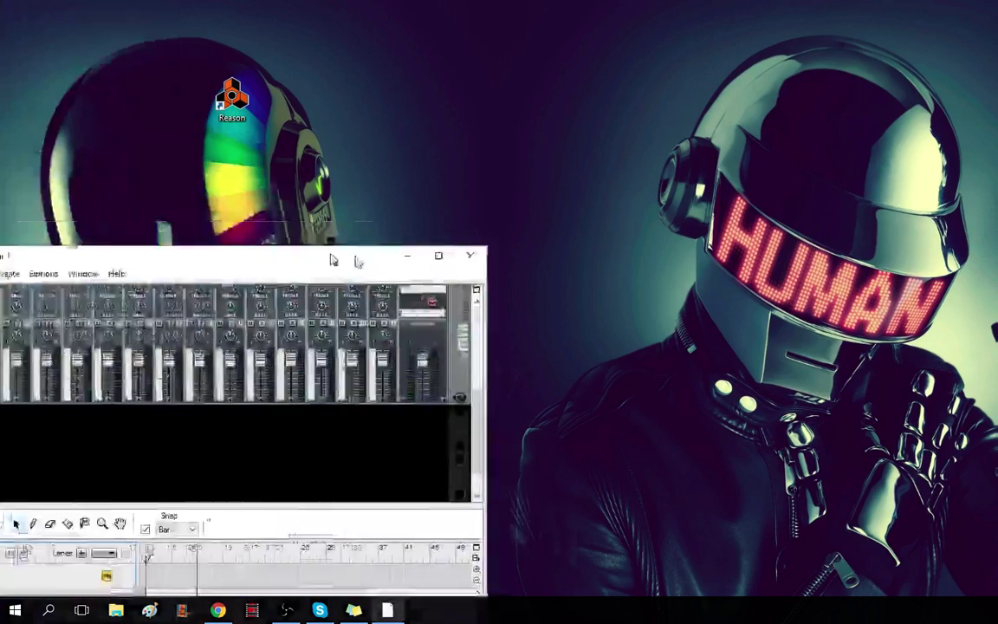
- Move the document window fully into view and extend the rack area down over the sequencer
{"action": "left_click_drag", "start_coordinate": [333, 258], "coordinate": [807, 0]}
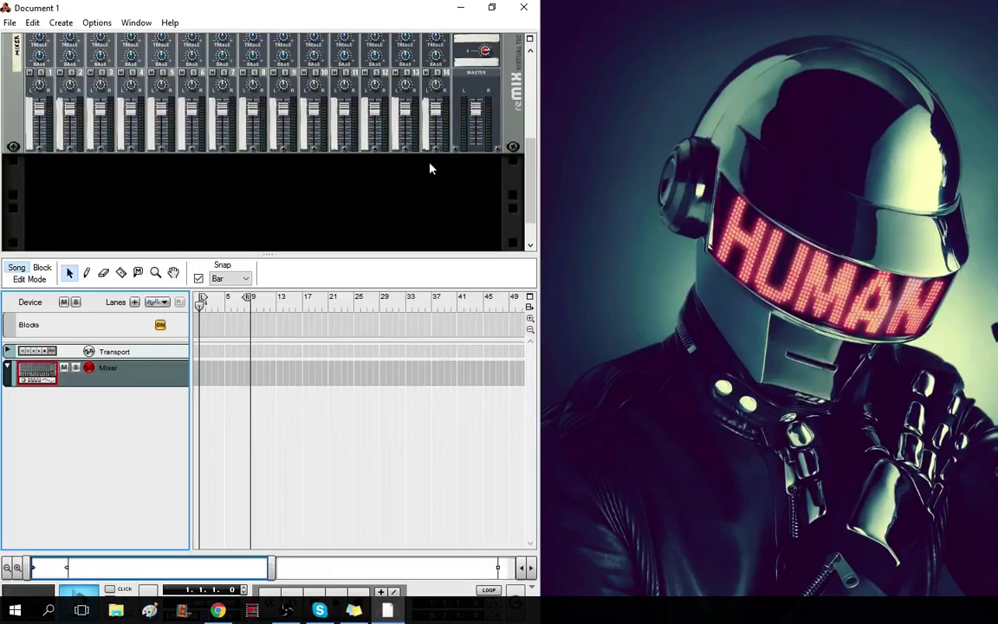
{"action": "left_click_drag", "start_coordinate": [362, 252], "coordinate": [347, 571]}
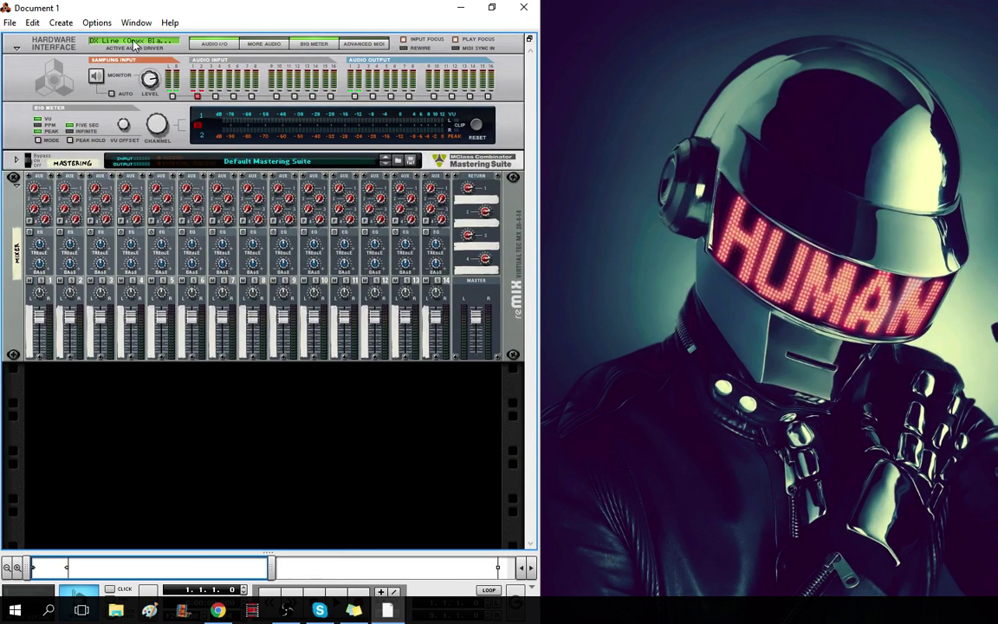
{"action": "mouse_move", "coordinate": [286, 522]}
{"action": "left_mouse_down"}
{"action": "mouse_move", "coordinate": [288, 373]}
{"action": "mouse_move", "coordinate": [298, 519]}
{"action": "left_mouse_up"}
- Review the General preferences, including the custom default song setting, and close them
{"action": "left_click", "coordinate": [12, 24]}
{"action": "left_click", "coordinate": [49, 26]}
{"action": "left_click", "coordinate": [32, 25]}
{"action": "mouse_move", "coordinate": [96, 23]}
{"action": "mouse_move", "coordinate": [34, 23]}
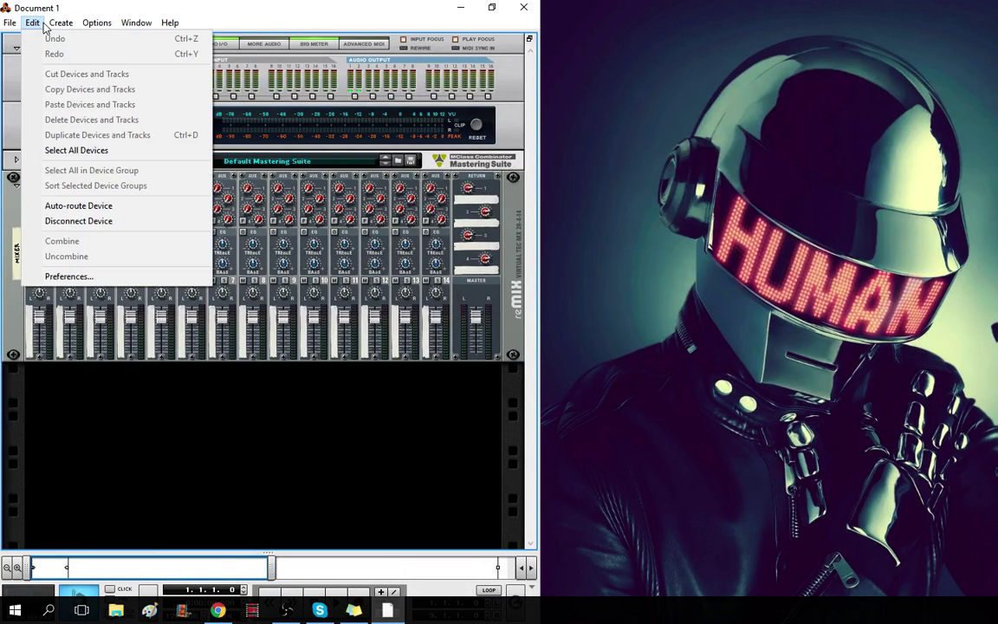
{"action": "left_click", "coordinate": [87, 274]}
{"action": "left_click", "coordinate": [442, 104]}
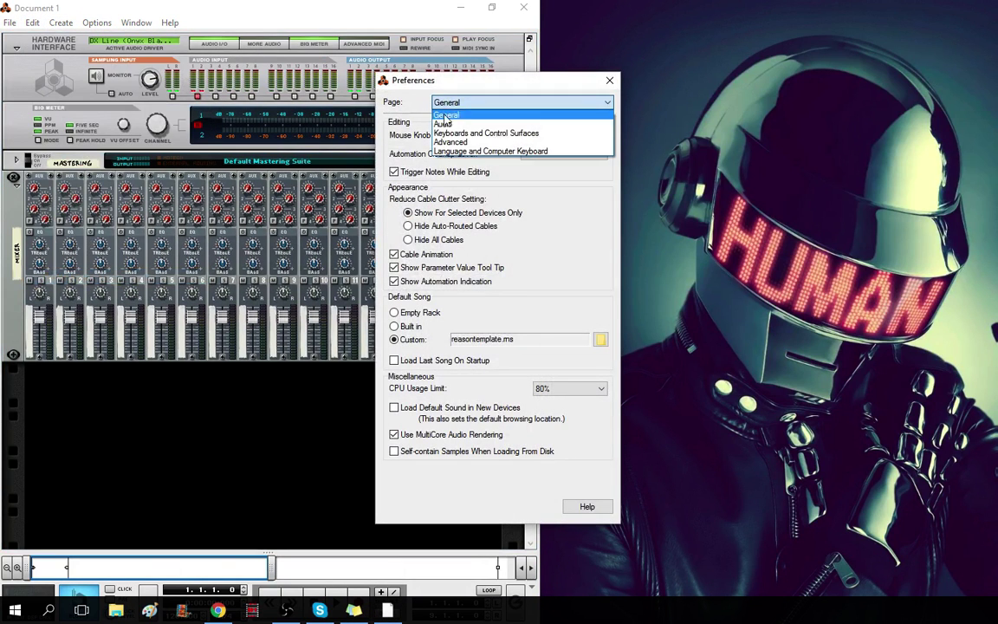
{"action": "left_click", "coordinate": [510, 249]}
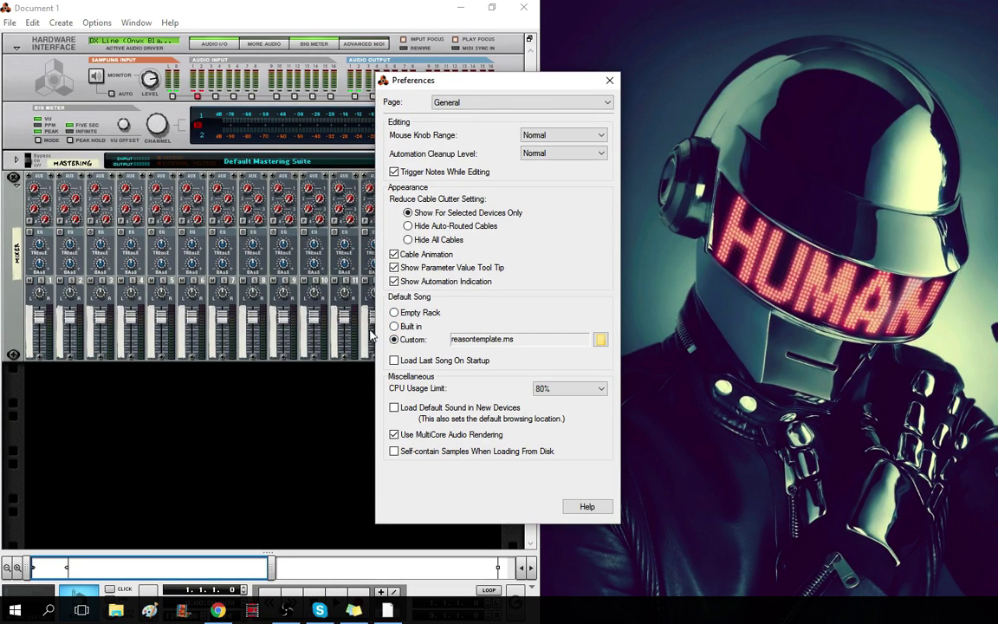
{"action": "left_click", "coordinate": [610, 82]}
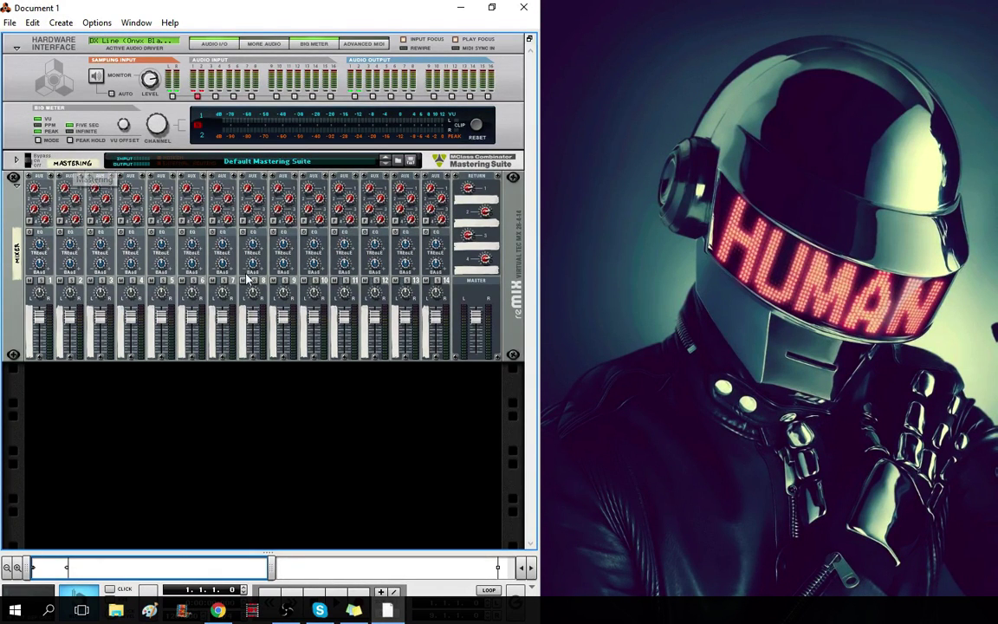
- Select the Mastering Suite device in the rack, bring up the General preferences once more and close them
{"action": "left_click", "coordinate": [28, 163]}
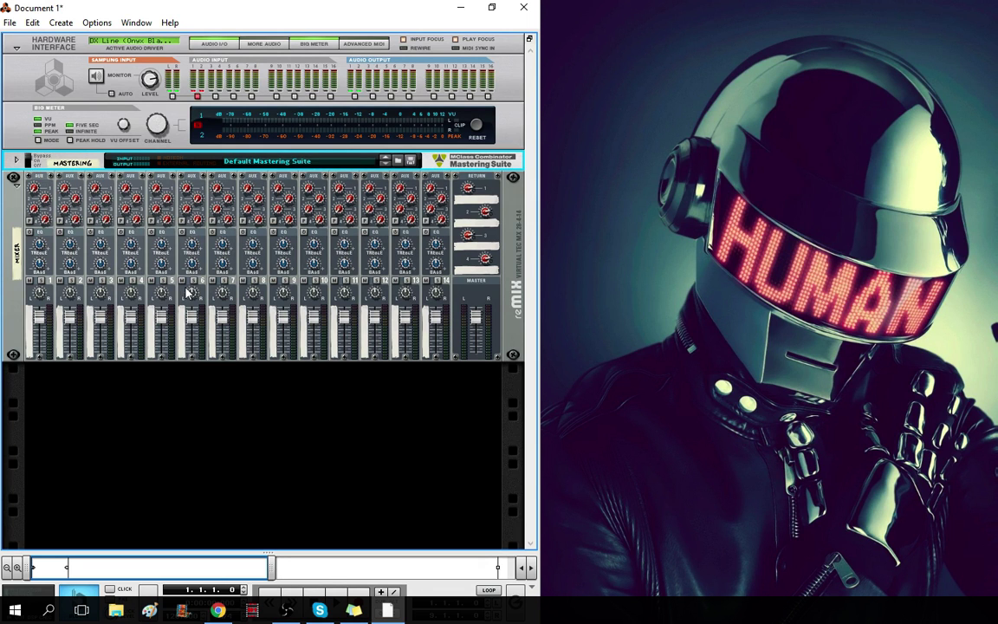
{"action": "right_click", "coordinate": [278, 403]}
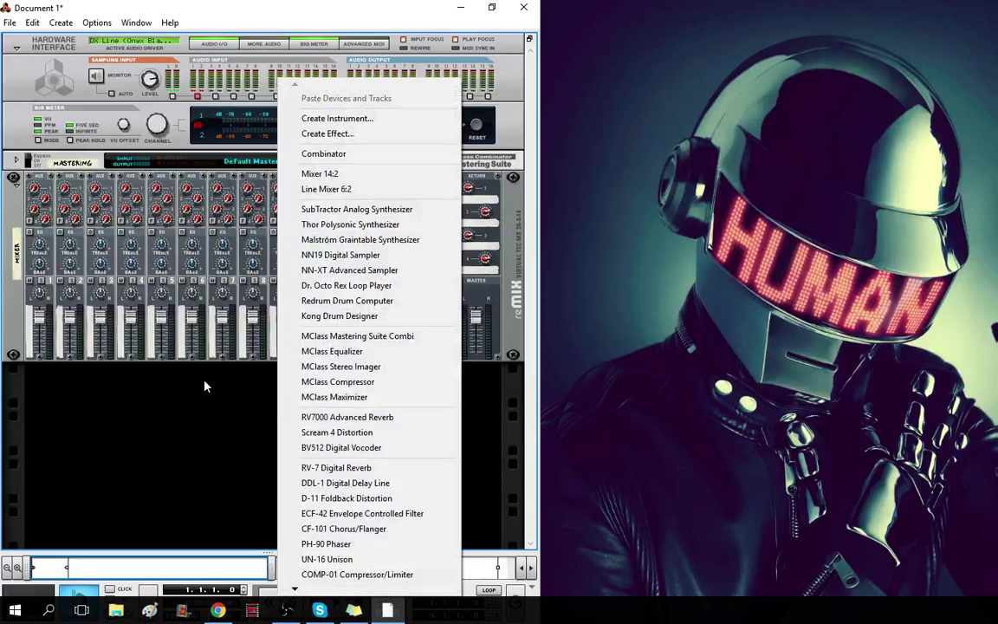
{"action": "key", "text": "Escape"}
{"action": "right_click", "coordinate": [240, 377]}
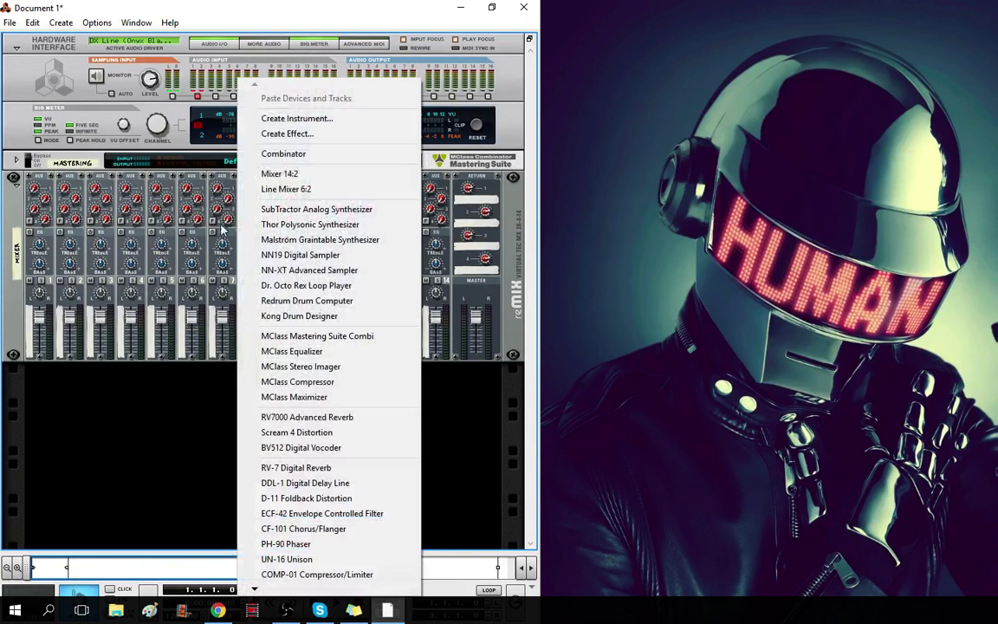
{"action": "left_click", "coordinate": [96, 22]}
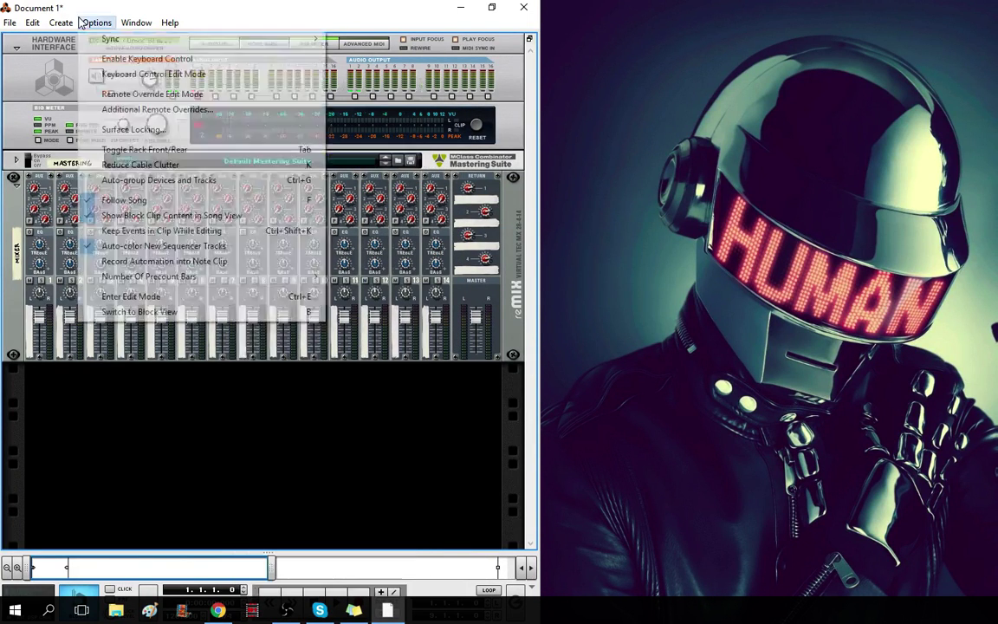
{"action": "mouse_move", "coordinate": [32, 22]}
{"action": "left_click", "coordinate": [122, 275]}
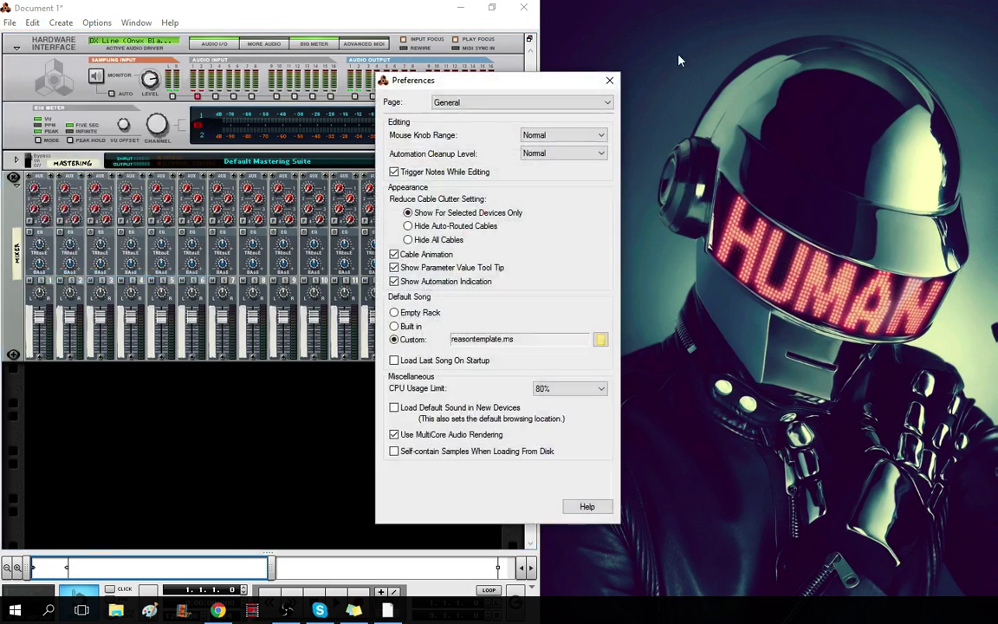
{"action": "left_click", "coordinate": [609, 81]}
- Create a Combinator in the empty rack space below the mixer
{"action": "right_click", "coordinate": [182, 386]}
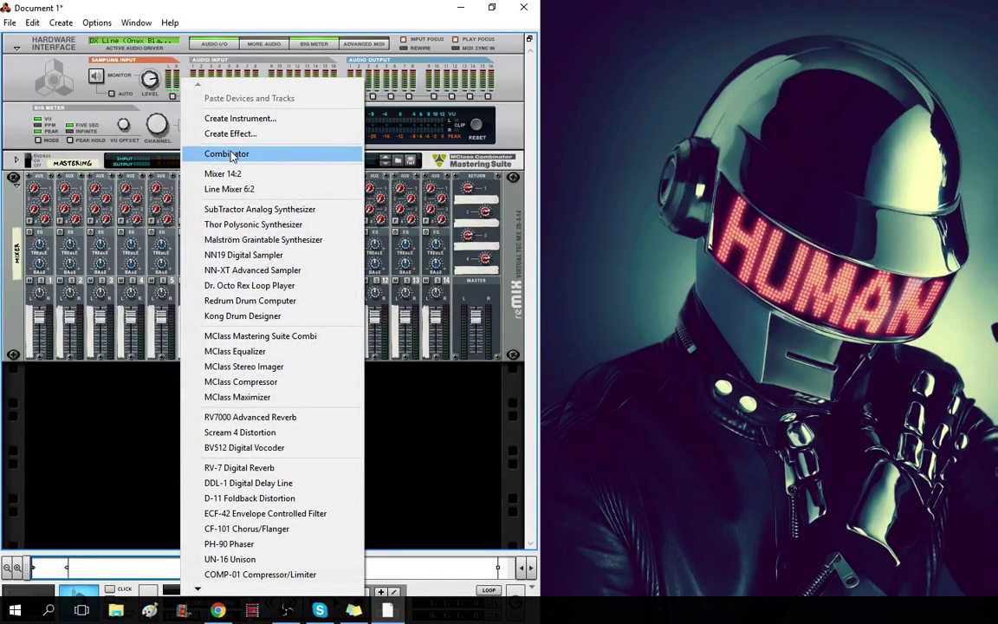
{"action": "left_click", "coordinate": [232, 155]}
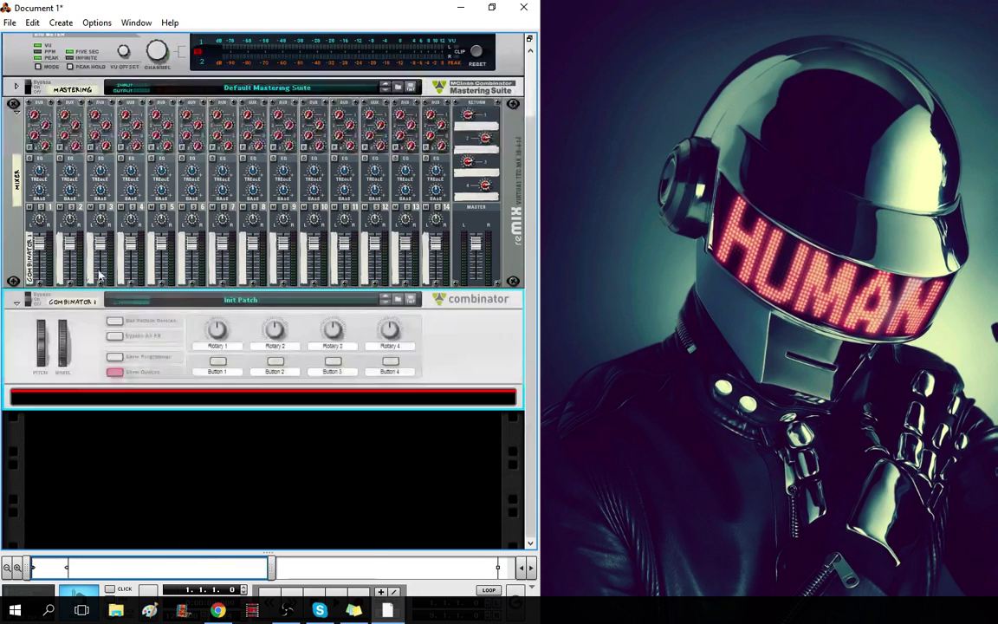
{"action": "left_click", "coordinate": [80, 300]}
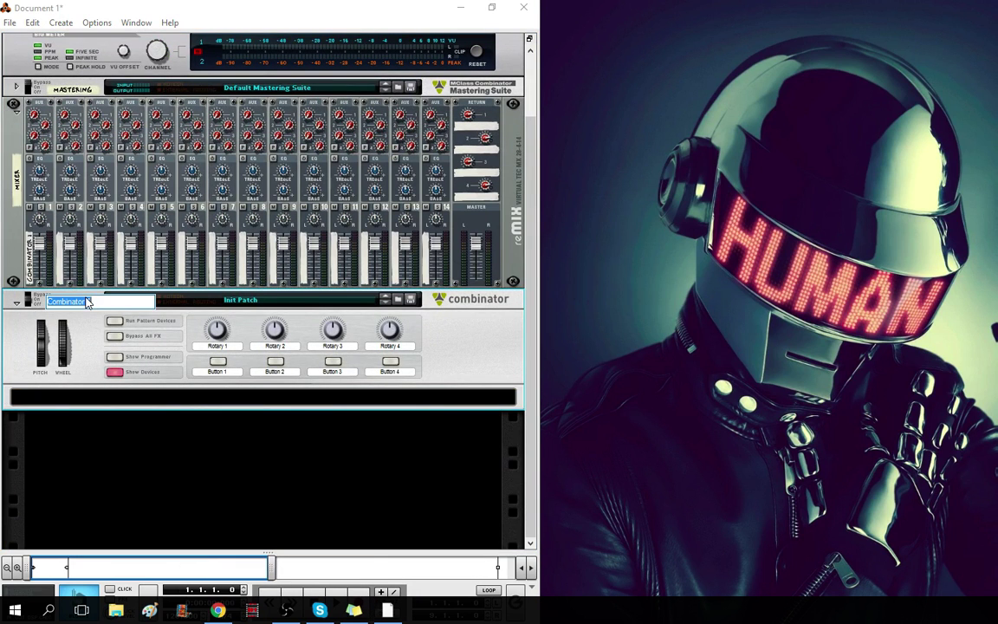
- Add a Thor Polysonic Synthesizer inside the Combinator and fold the Combinator
{"action": "right_click", "coordinate": [147, 398]}
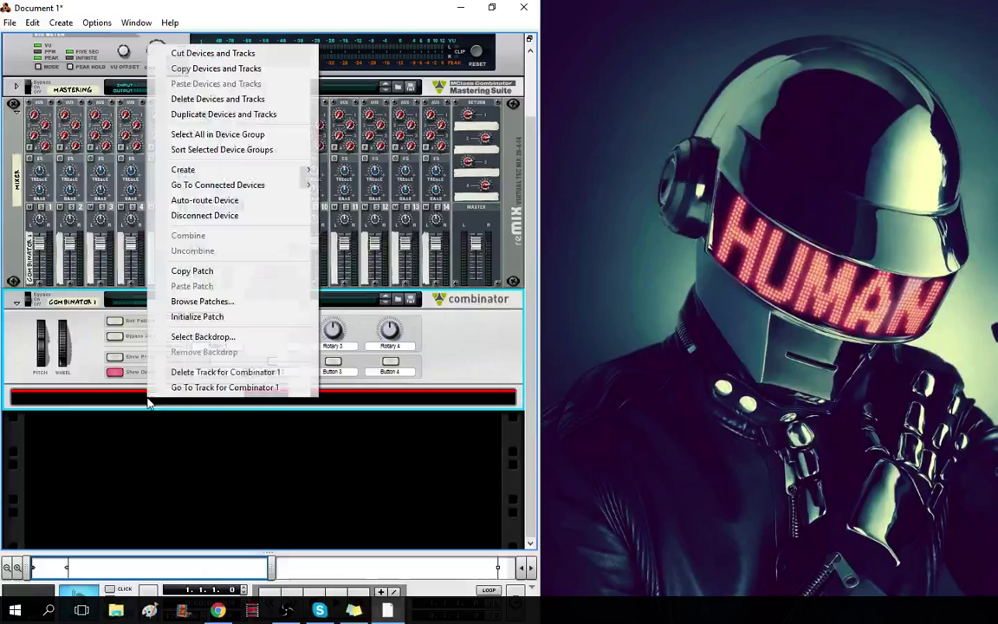
{"action": "mouse_move", "coordinate": [251, 171]}
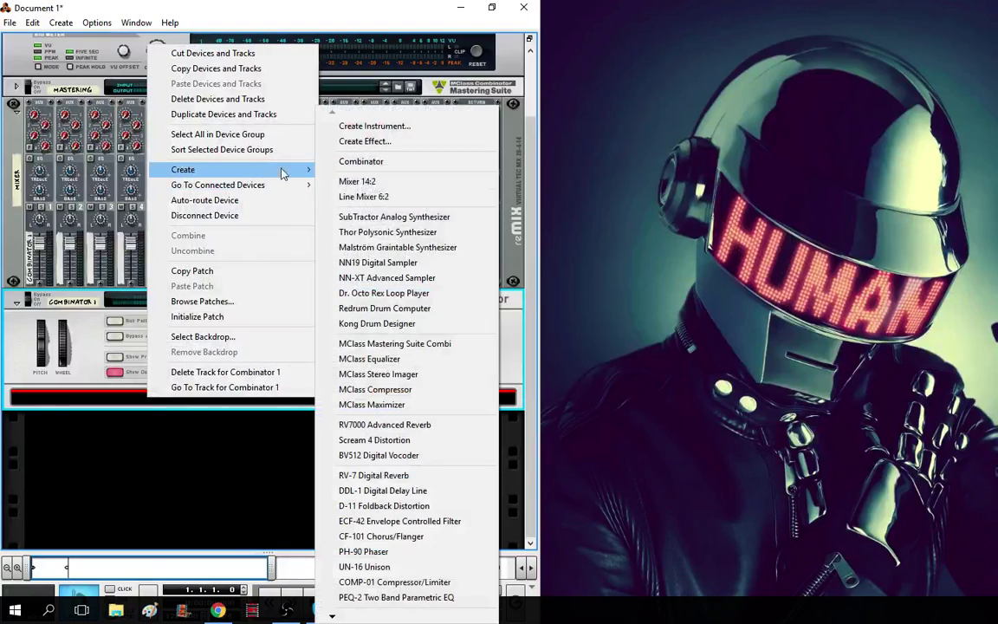
{"action": "left_click", "coordinate": [405, 231]}
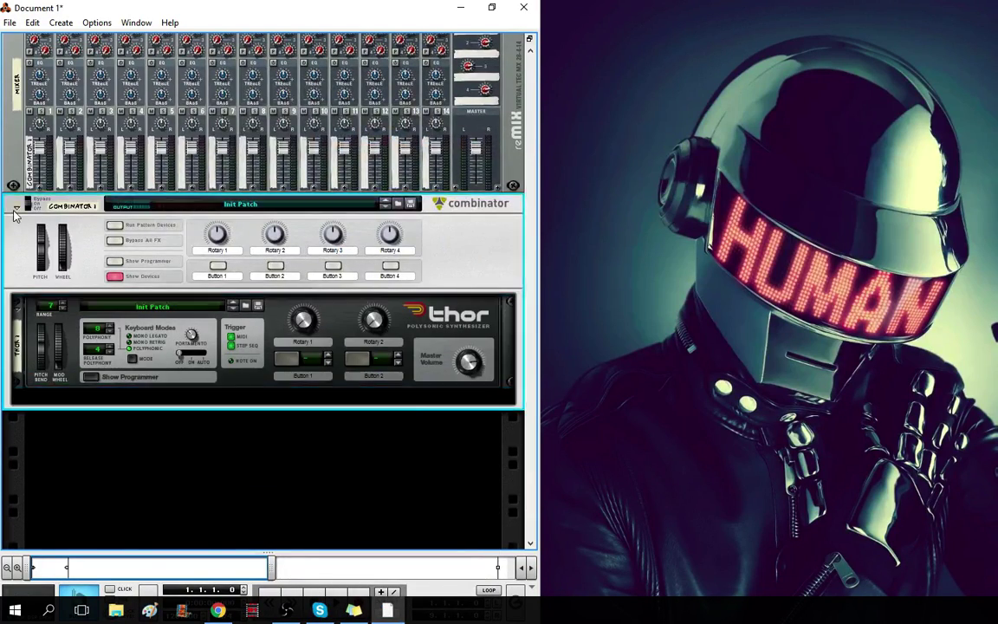
{"action": "left_click", "coordinate": [17, 207]}
- Create a second Combinator below the first one and name it Drums
{"action": "right_click", "coordinate": [163, 398]}
{"action": "left_click", "coordinate": [209, 153]}
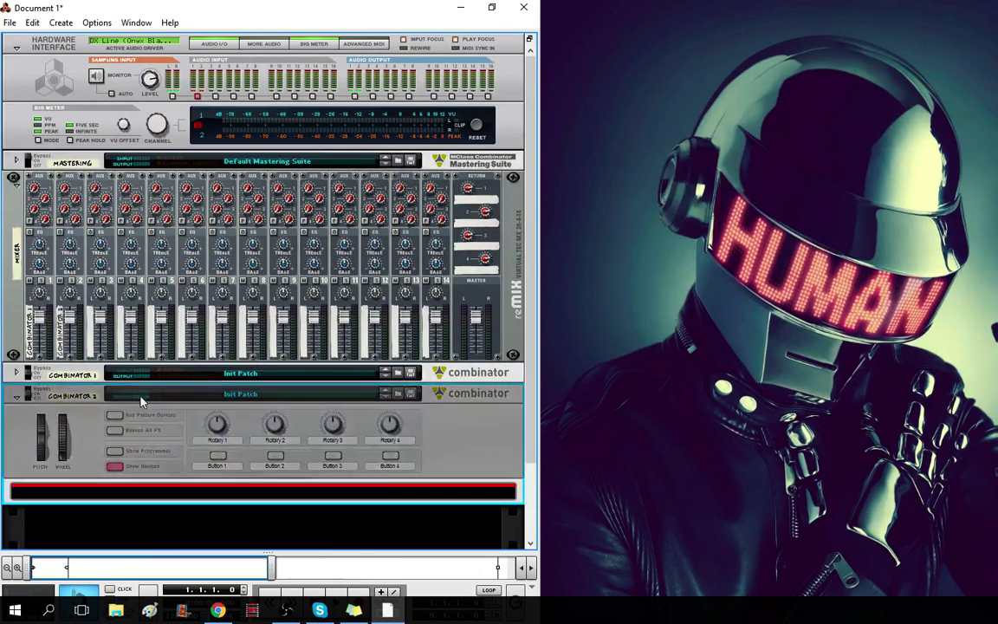
{"action": "double_click", "coordinate": [87, 398]}
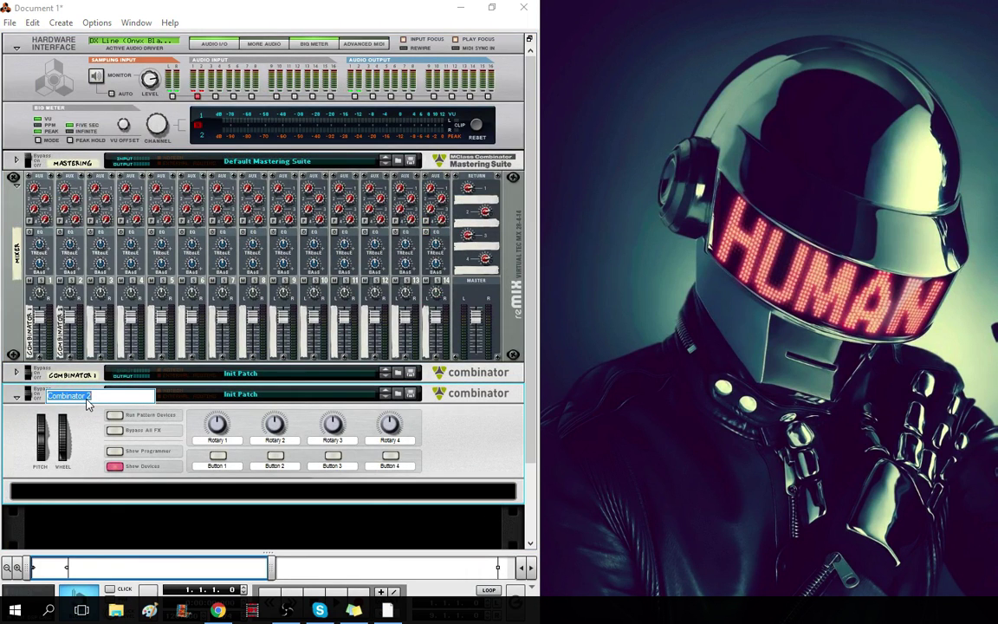
{"action": "type", "text": "Drums"}
{"action": "key", "text": "Return"}
- Add an MClass Compressor inside the Drums Combinator
{"action": "scroll", "coordinate": [129, 390], "scroll_direction": "down", "scroll_amount": 2}
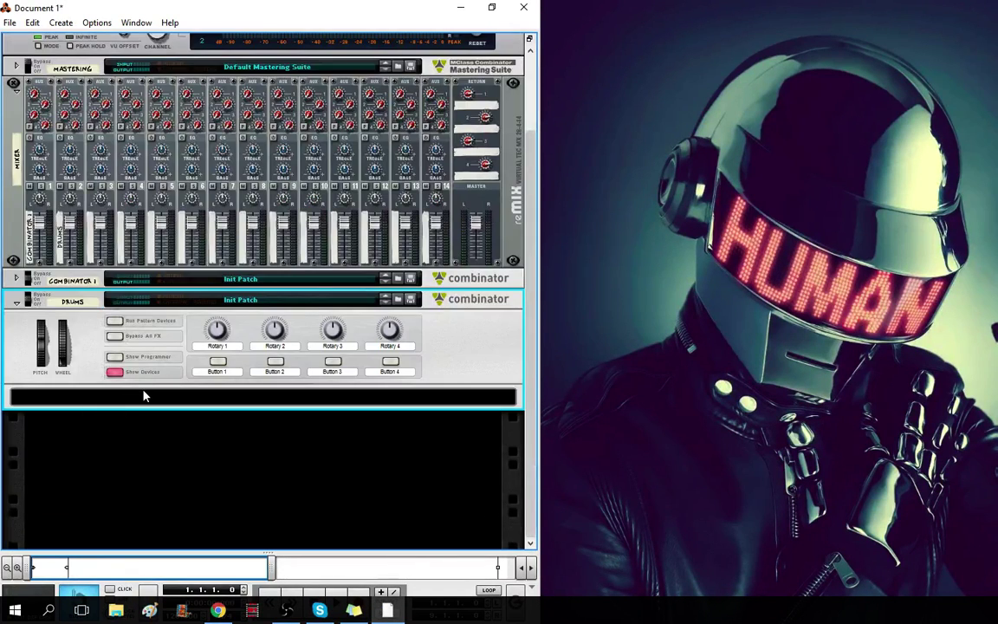
{"action": "right_click", "coordinate": [128, 399]}
{"action": "left_click", "coordinate": [128, 400]}
{"action": "right_click", "coordinate": [127, 400]}
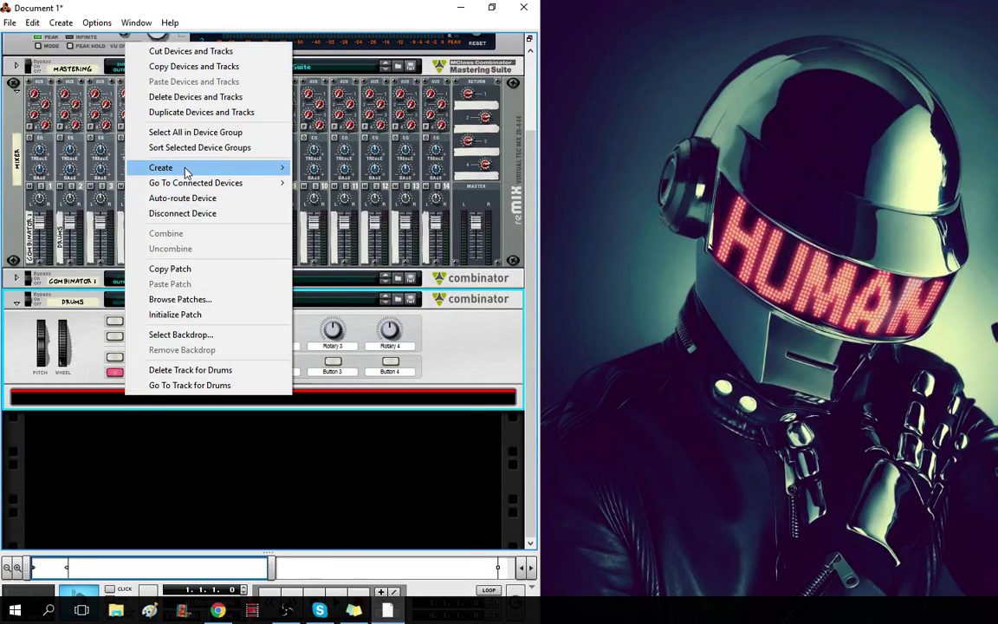
{"action": "mouse_move", "coordinate": [186, 169]}
{"action": "left_click", "coordinate": [361, 392]}
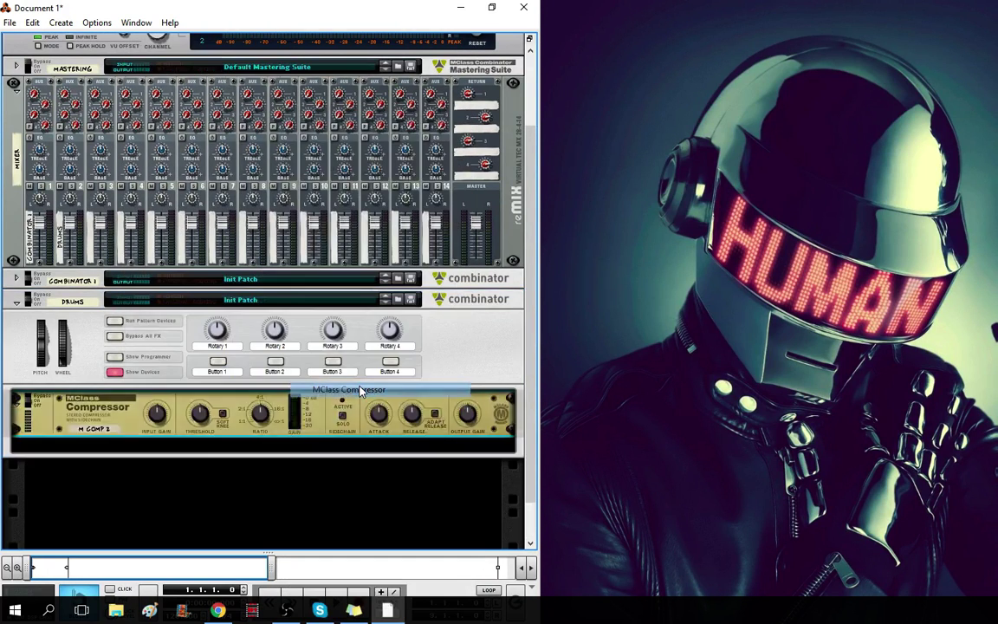
{"action": "key", "text": "Tab"}
{"action": "key", "text": "Tab"}
{"action": "scroll", "coordinate": [282, 333], "scroll_direction": "down", "scroll_amount": 1}
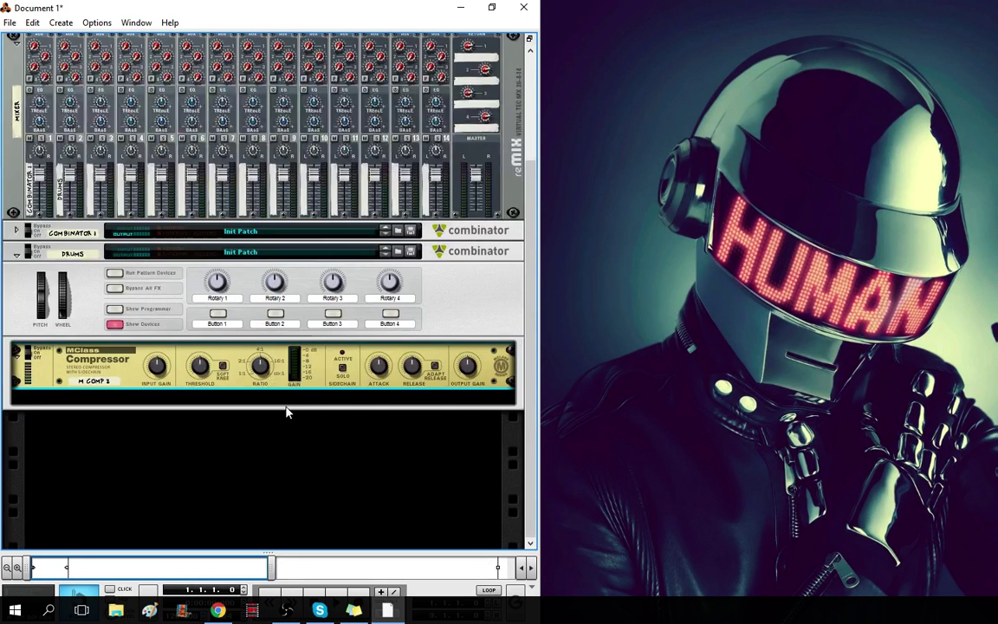
- Add a Line Mixer 6:2 and a Redrum Drum Computer below the compressor inside the Drums Combinator
{"action": "right_click", "coordinate": [287, 412]}
{"action": "mouse_move", "coordinate": [345, 169]}
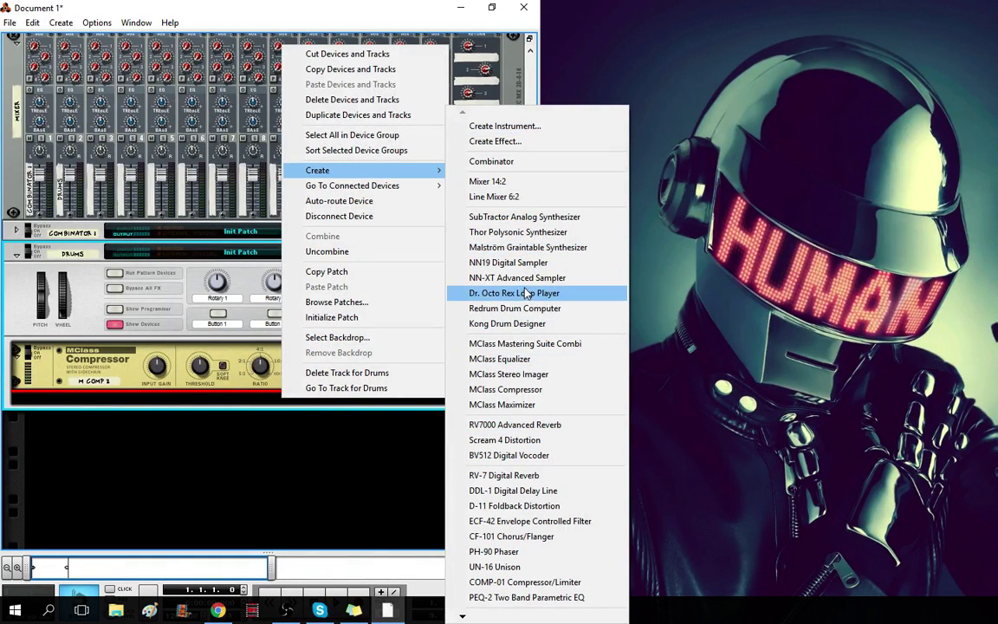
{"action": "left_click", "coordinate": [495, 196]}
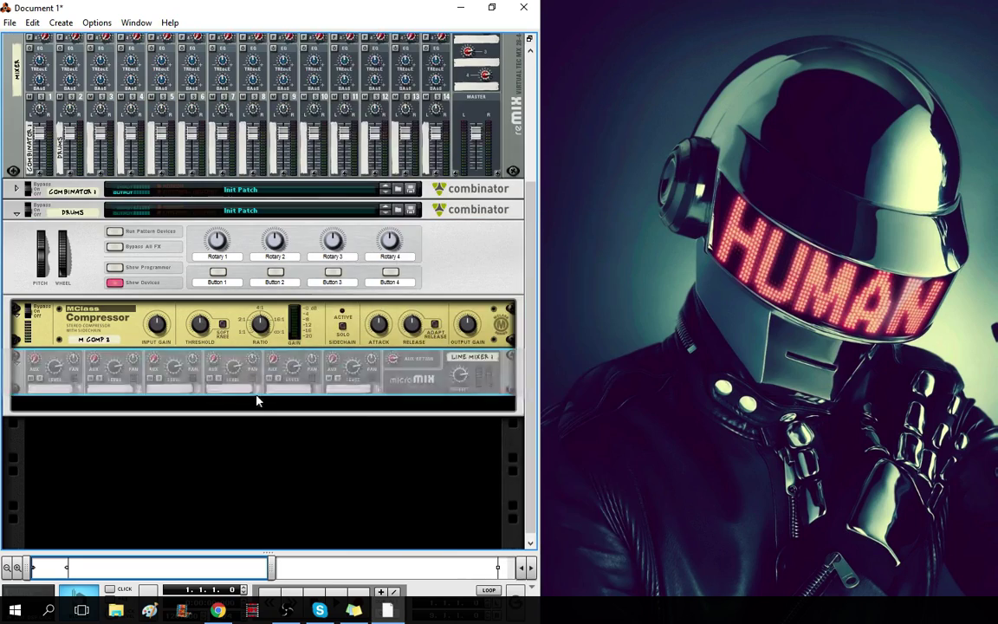
{"action": "right_click", "coordinate": [257, 400]}
{"action": "mouse_move", "coordinate": [286, 173]}
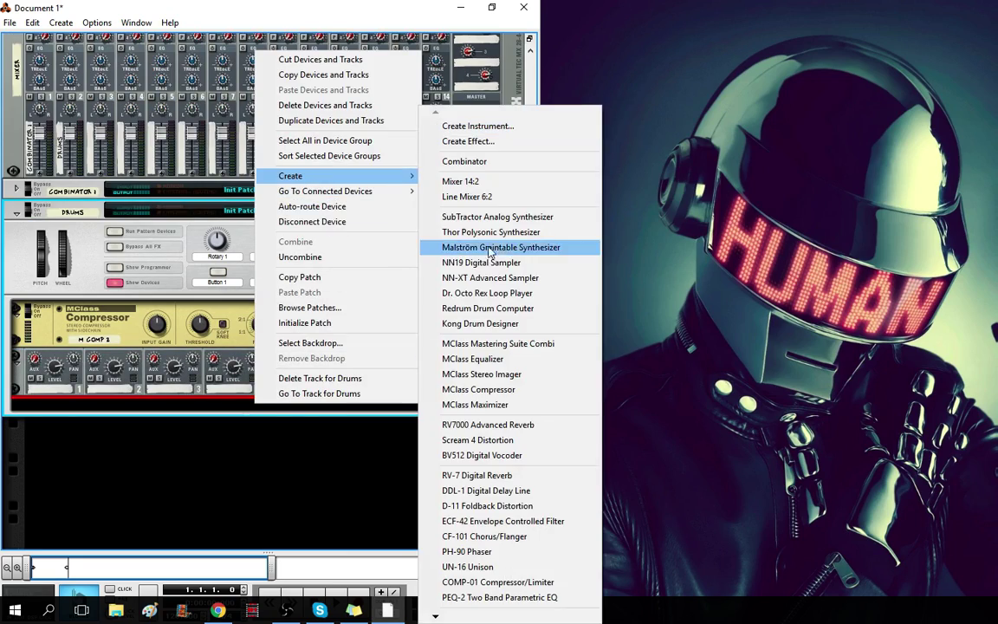
{"action": "left_click", "coordinate": [487, 307]}
- Flip the rack to its rear and disconnect the Redrum's stereo outputs from the line mixer's channel 1
{"action": "key", "text": "Tab"}
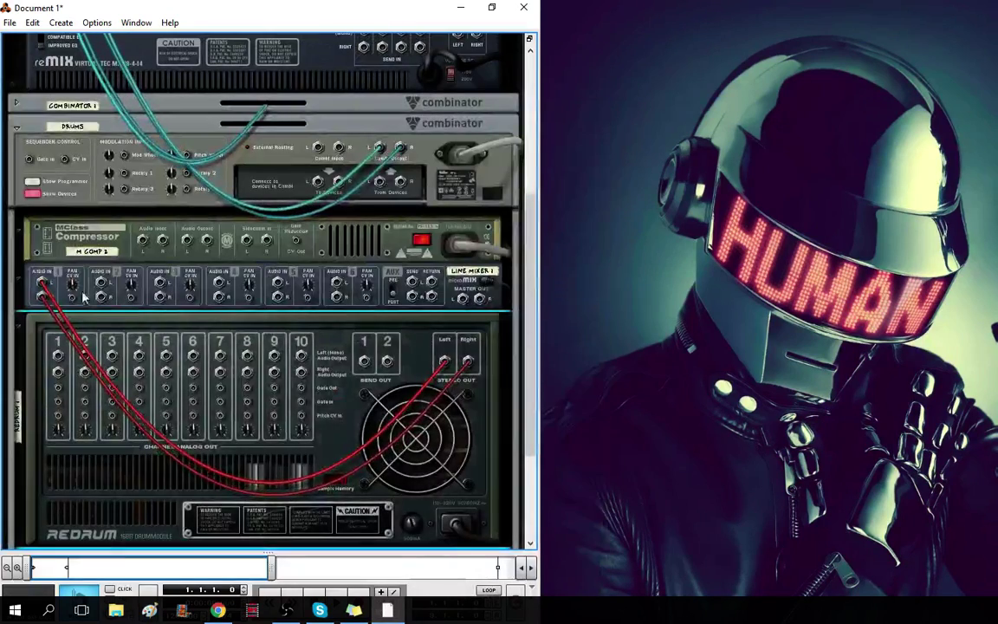
{"action": "left_click", "coordinate": [84, 297]}
{"action": "scroll", "coordinate": [147, 320], "scroll_direction": "down", "scroll_amount": 3}
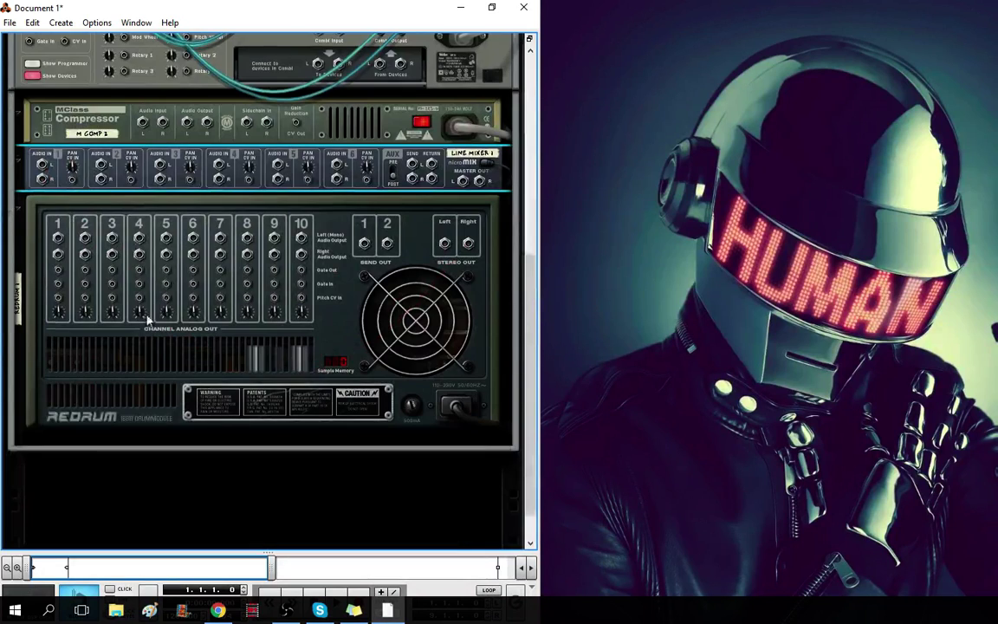
- Add an MClass Equalizer below the Redrum inside the Drums Combinator
{"action": "right_click", "coordinate": [205, 431]}
{"action": "mouse_move", "coordinate": [247, 302]}
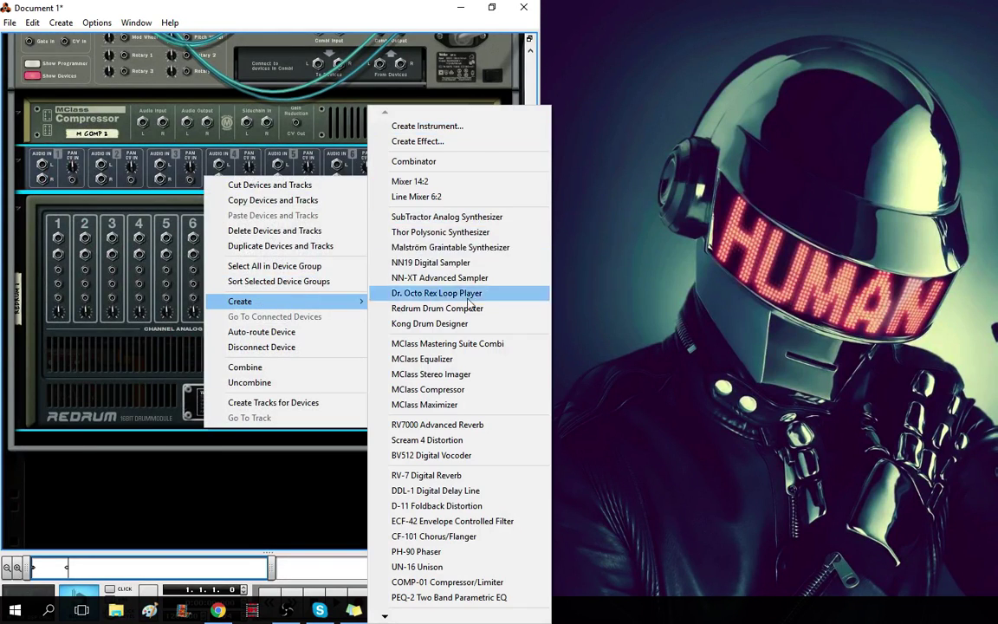
{"action": "left_click", "coordinate": [422, 359]}
- Duplicate the MClass Equalizer five times to stack six equalizers below the Redrum
{"action": "right_click", "coordinate": [206, 337]}
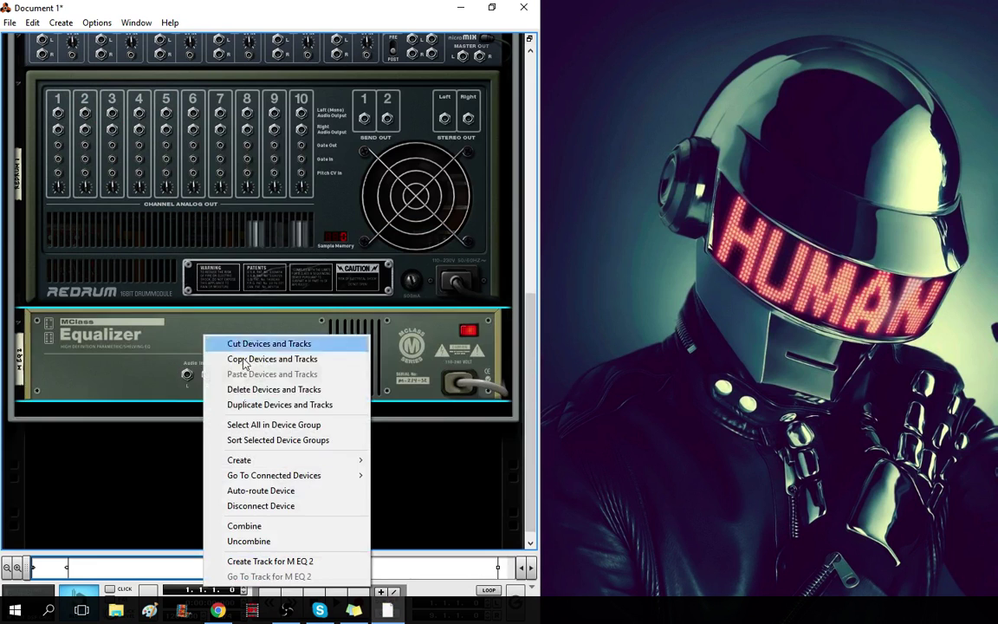
{"action": "left_click", "coordinate": [277, 405]}
{"action": "right_click", "coordinate": [209, 431]}
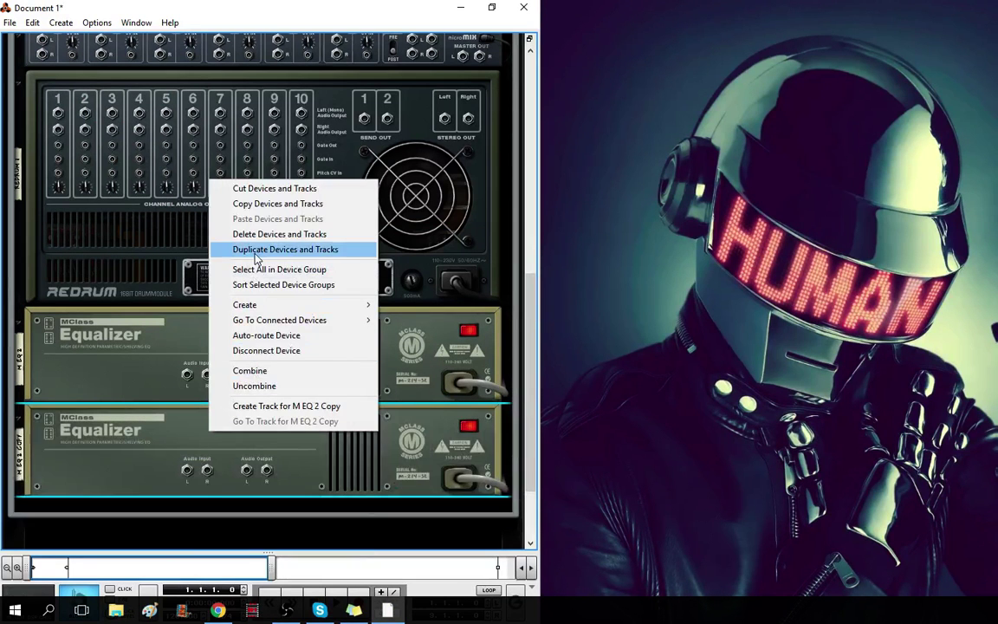
{"action": "left_click", "coordinate": [256, 257]}
{"action": "right_click", "coordinate": [206, 459]}
{"action": "left_click", "coordinate": [277, 277]}
{"action": "right_click", "coordinate": [253, 347]}
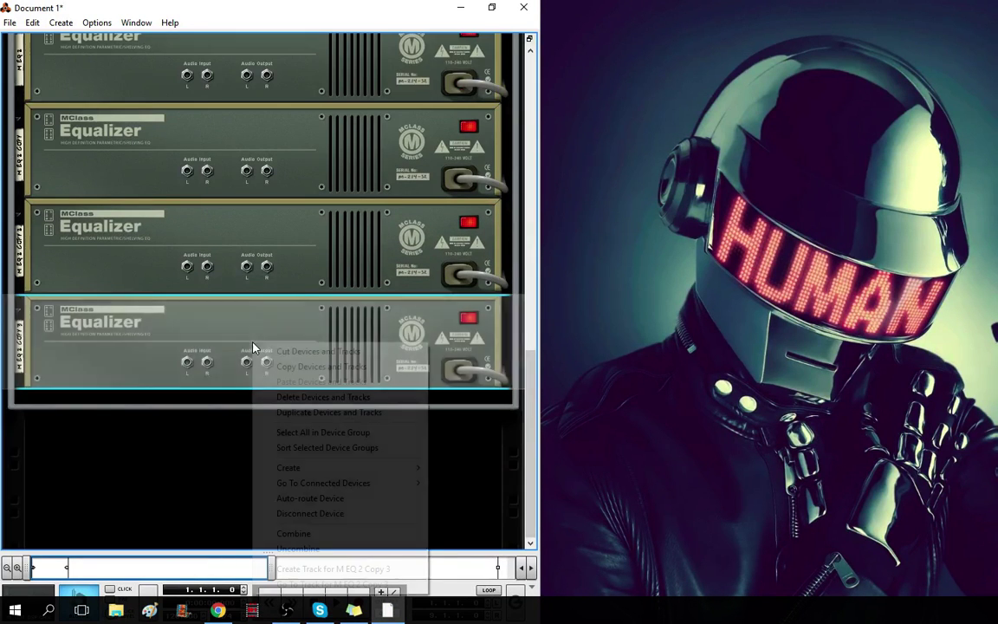
{"action": "left_click", "coordinate": [277, 412]}
{"action": "right_click", "coordinate": [212, 156]}
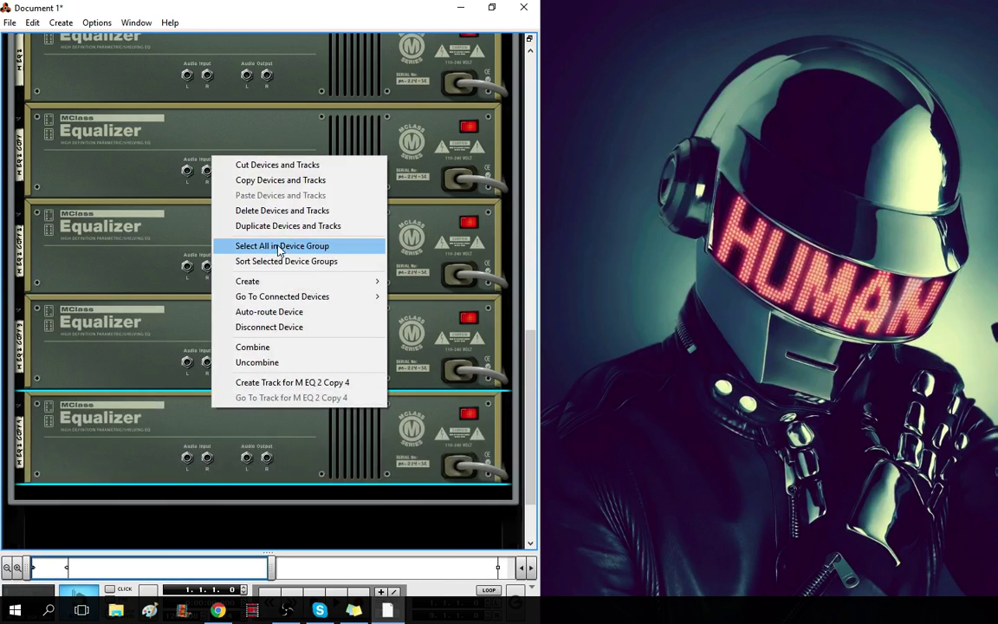
{"action": "left_click", "coordinate": [281, 228]}
{"action": "scroll", "coordinate": [193, 180], "scroll_direction": "up", "scroll_amount": 5}
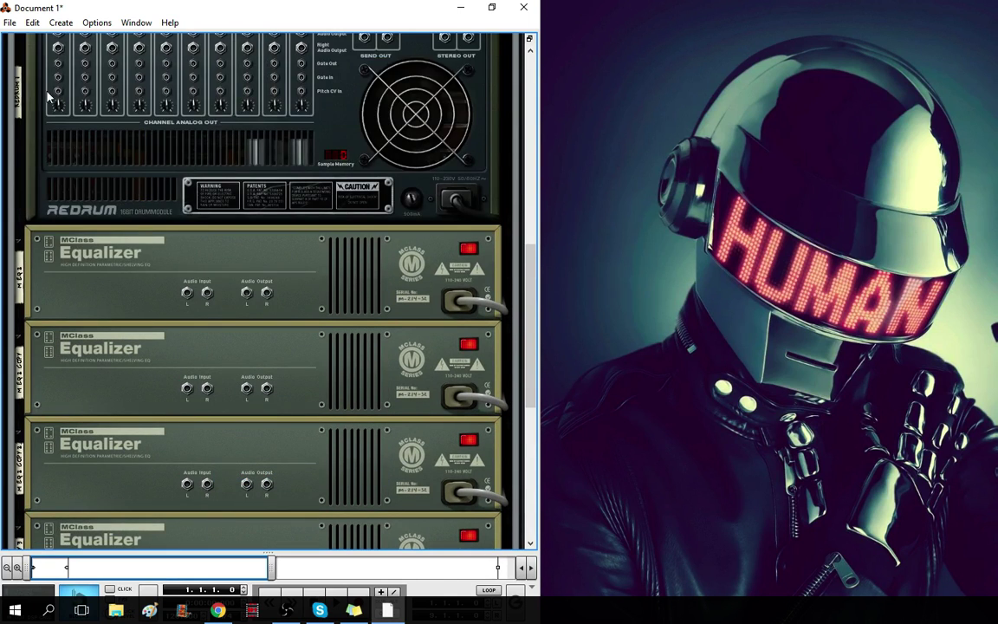
{"action": "scroll", "coordinate": [48, 97], "scroll_direction": "up", "scroll_amount": 3}
{"action": "left_click_drag", "start_coordinate": [57, 156], "coordinate": [41, 83]}
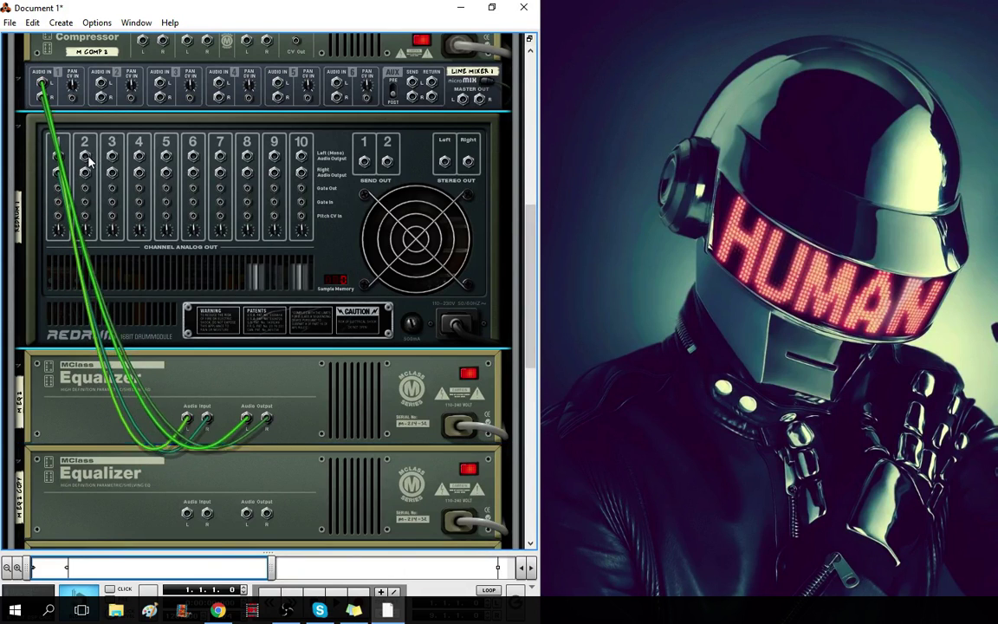
{"action": "scroll", "coordinate": [103, 260], "scroll_direction": "down", "scroll_amount": 1}
{"action": "left_click_drag", "start_coordinate": [85, 156], "coordinate": [102, 250]}
{"action": "scroll", "coordinate": [234, 442], "scroll_direction": "up", "scroll_amount": 5}
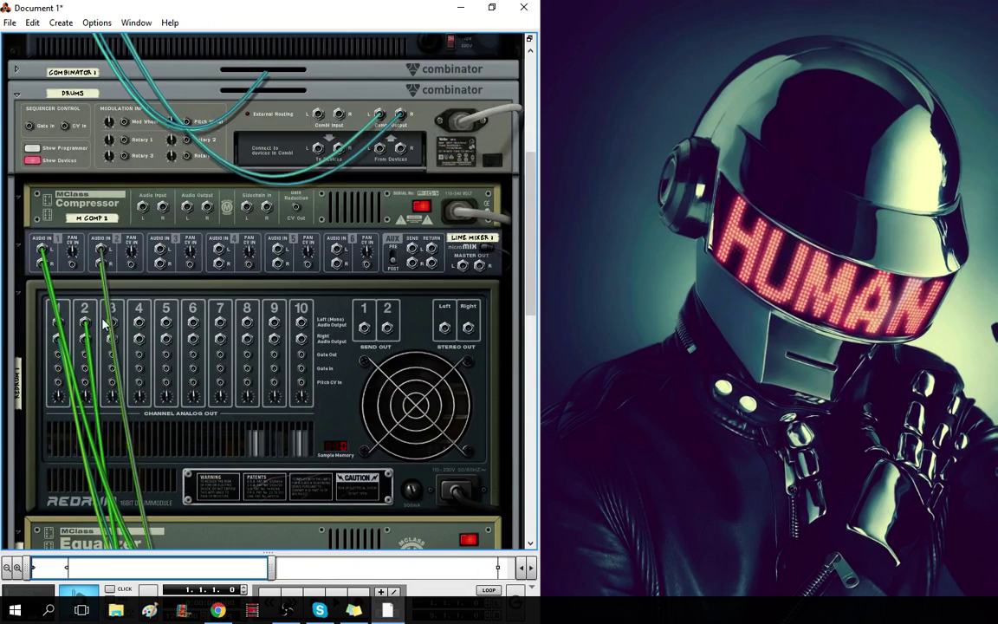
{"action": "left_click_drag", "start_coordinate": [111, 323], "coordinate": [160, 207]}
{"action": "scroll", "coordinate": [163, 412], "scroll_direction": "down", "scroll_amount": 8}
{"action": "scroll", "coordinate": [217, 346], "scroll_direction": "up", "scroll_amount": 7}
{"action": "scroll", "coordinate": [176, 372], "scroll_direction": "down", "scroll_amount": 8}
{"action": "left_click_drag", "start_coordinate": [139, 280], "coordinate": [220, 84]}
{"action": "scroll", "coordinate": [227, 327], "scroll_direction": "up", "scroll_amount": 5}
{"action": "left_click_drag", "start_coordinate": [166, 156], "coordinate": [277, 173]}
{"action": "scroll", "coordinate": [214, 249], "scroll_direction": "down", "scroll_amount": 7}
{"action": "scroll", "coordinate": [236, 317], "scroll_direction": "up", "scroll_amount": 5}
{"action": "scroll", "coordinate": [269, 206], "scroll_direction": "up", "scroll_amount": 7}
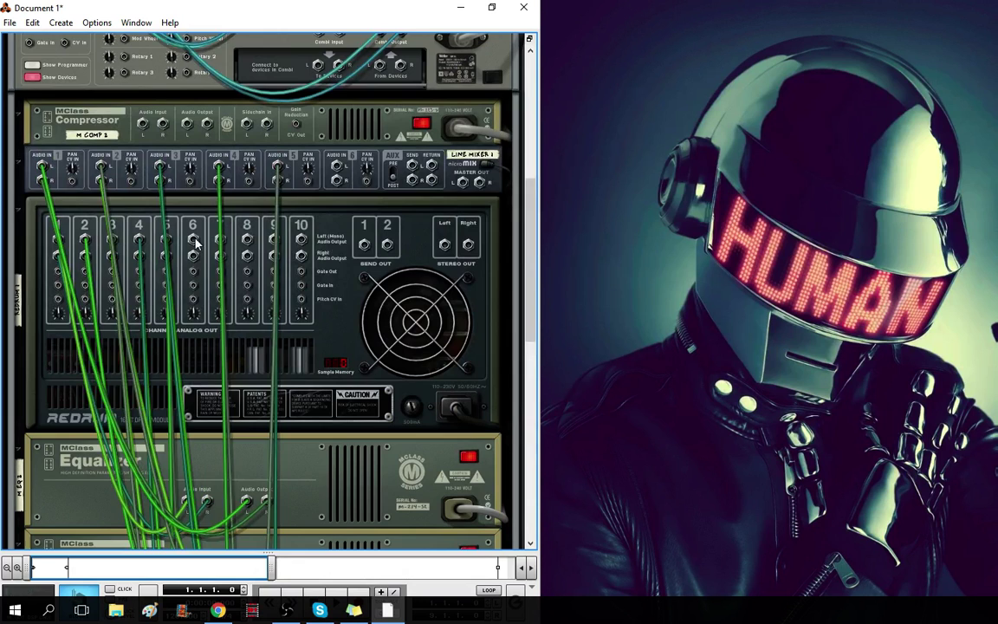
{"action": "left_click_drag", "start_coordinate": [196, 245], "coordinate": [336, 171]}
{"action": "scroll", "coordinate": [196, 245], "scroll_direction": "down", "scroll_amount": 8}
{"action": "scroll", "coordinate": [278, 210], "scroll_direction": "up", "scroll_amount": 5}
{"action": "scroll", "coordinate": [279, 210], "scroll_direction": "up", "scroll_amount": 5}
{"action": "key", "text": "Tab"}
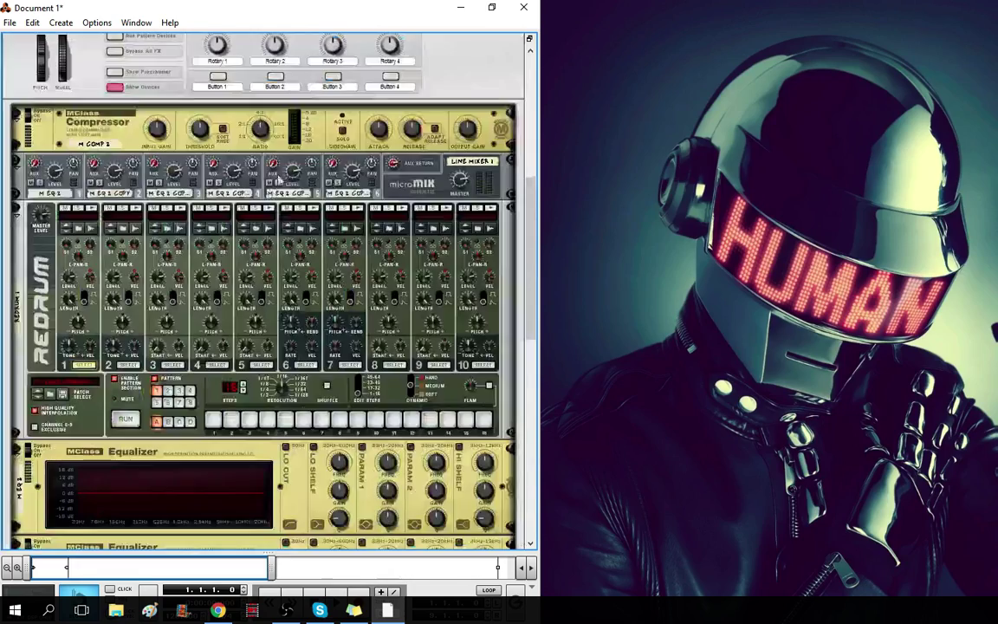
- Look over the rack's front and fold the Drums Combinator
{"action": "scroll", "coordinate": [279, 179], "scroll_direction": "up", "scroll_amount": 8}
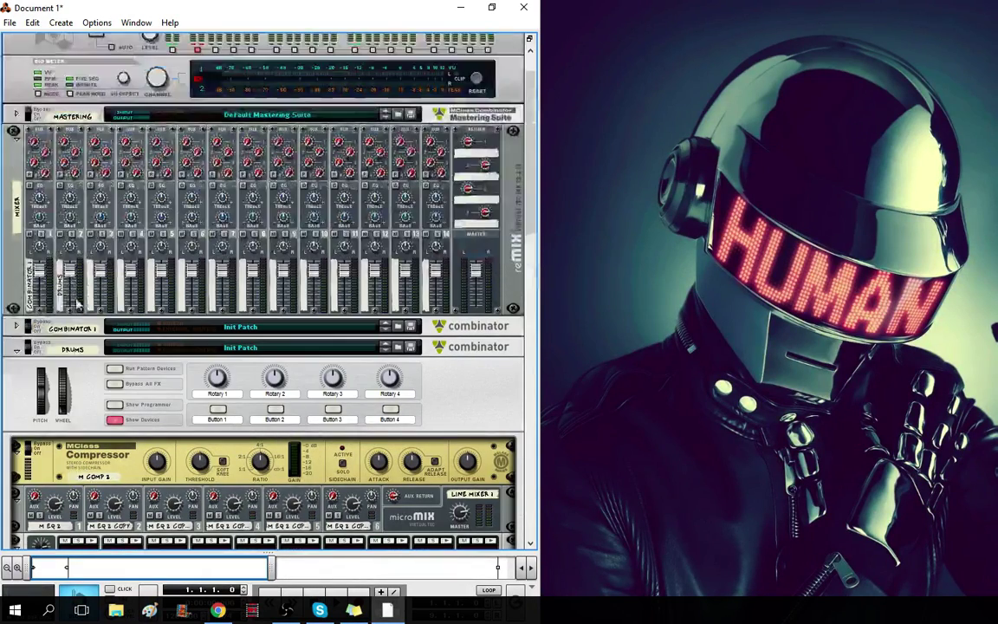
{"action": "scroll", "coordinate": [67, 130], "scroll_direction": "up", "scroll_amount": 1}
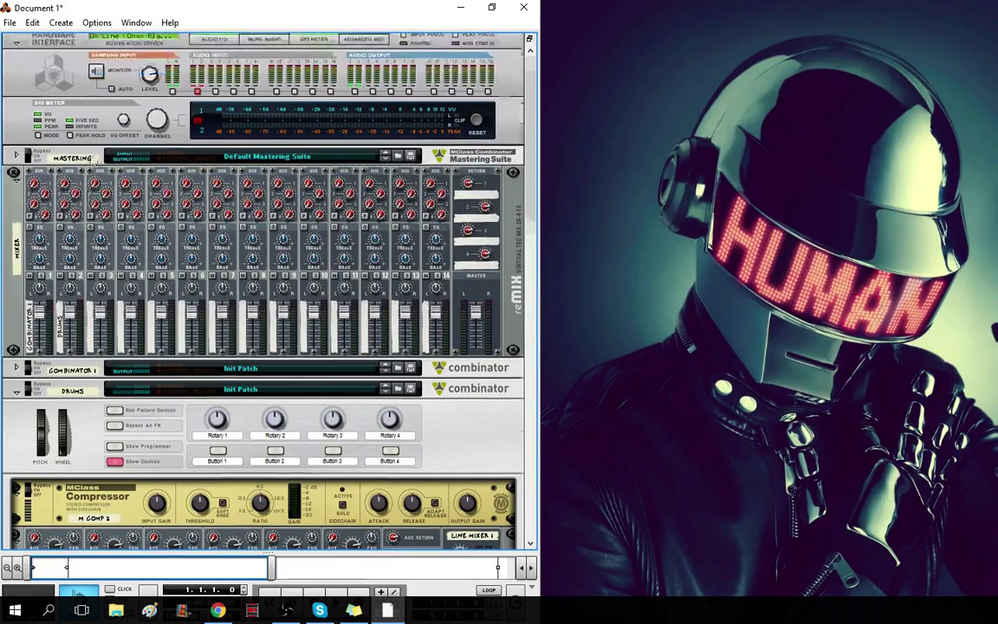
{"action": "scroll", "coordinate": [103, 177], "scroll_direction": "down", "scroll_amount": 2}
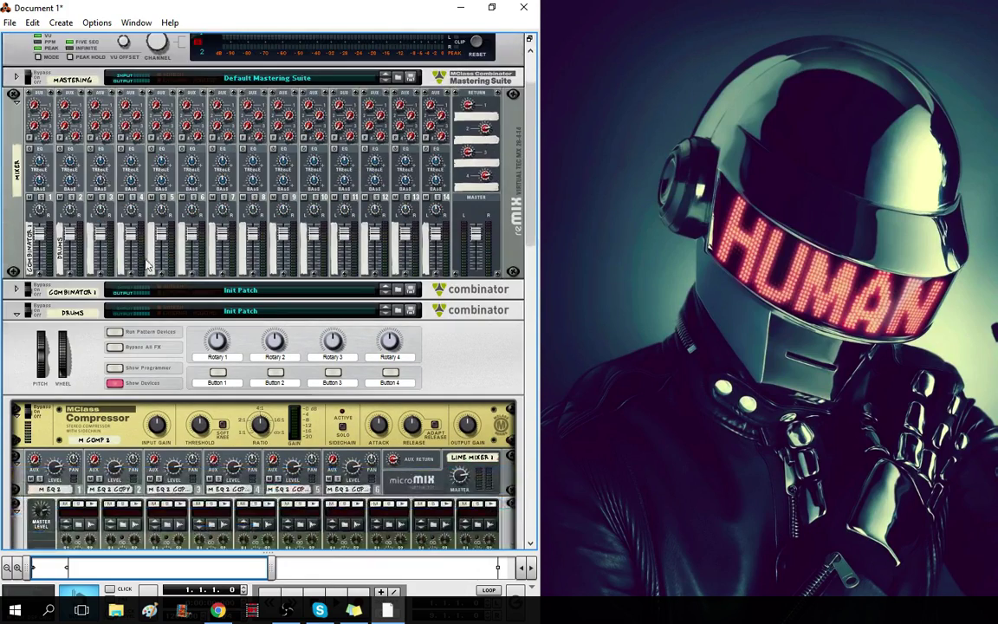
{"action": "scroll", "coordinate": [147, 264], "scroll_direction": "down", "scroll_amount": 4}
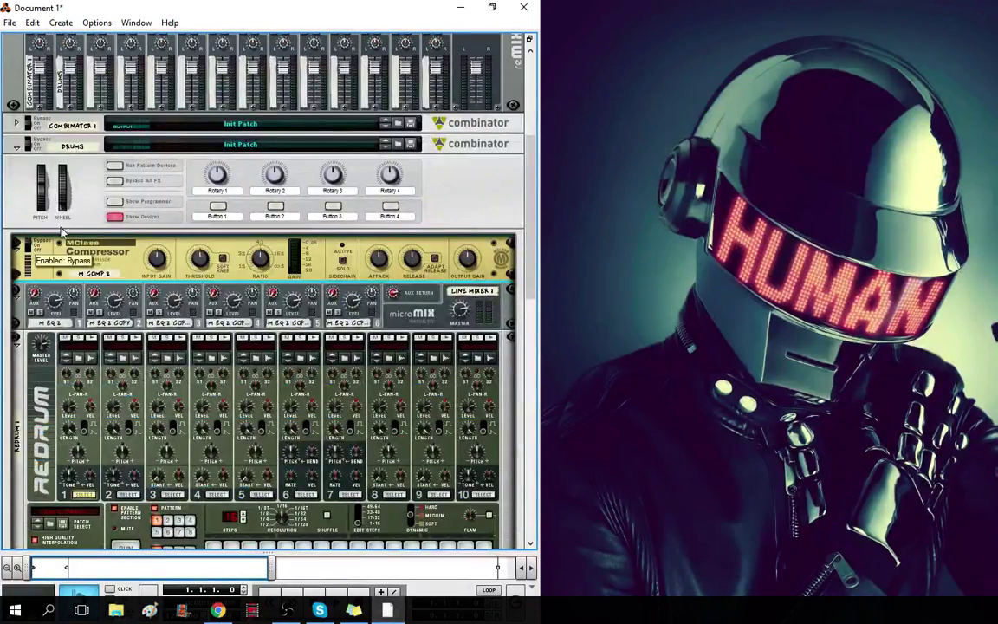
{"action": "scroll", "coordinate": [139, 250], "scroll_direction": "down", "scroll_amount": 11}
{"action": "scroll", "coordinate": [139, 250], "scroll_direction": "up", "scroll_amount": 15}
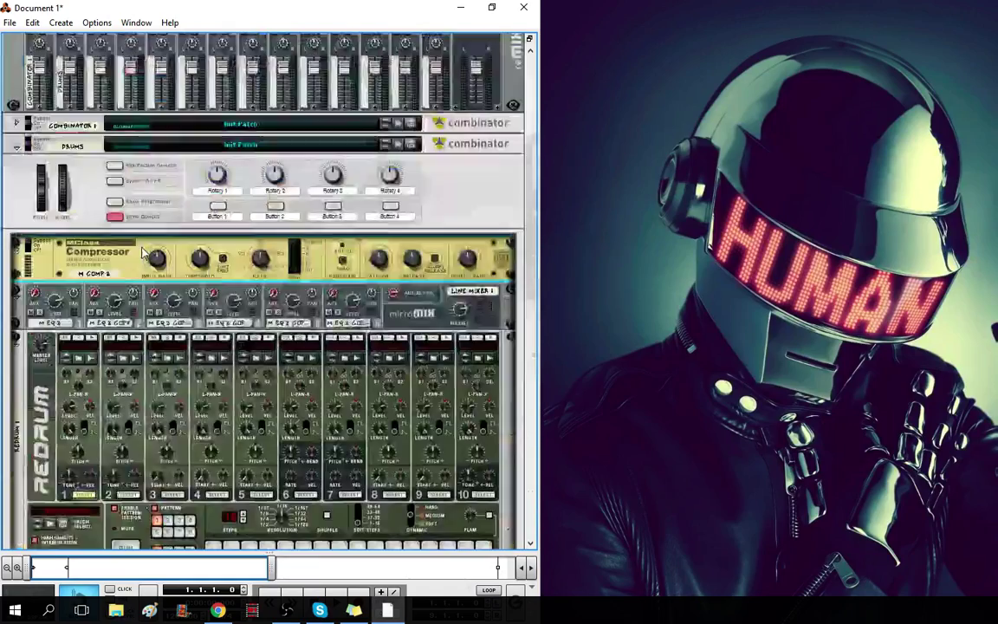
{"action": "left_click", "coordinate": [15, 229]}
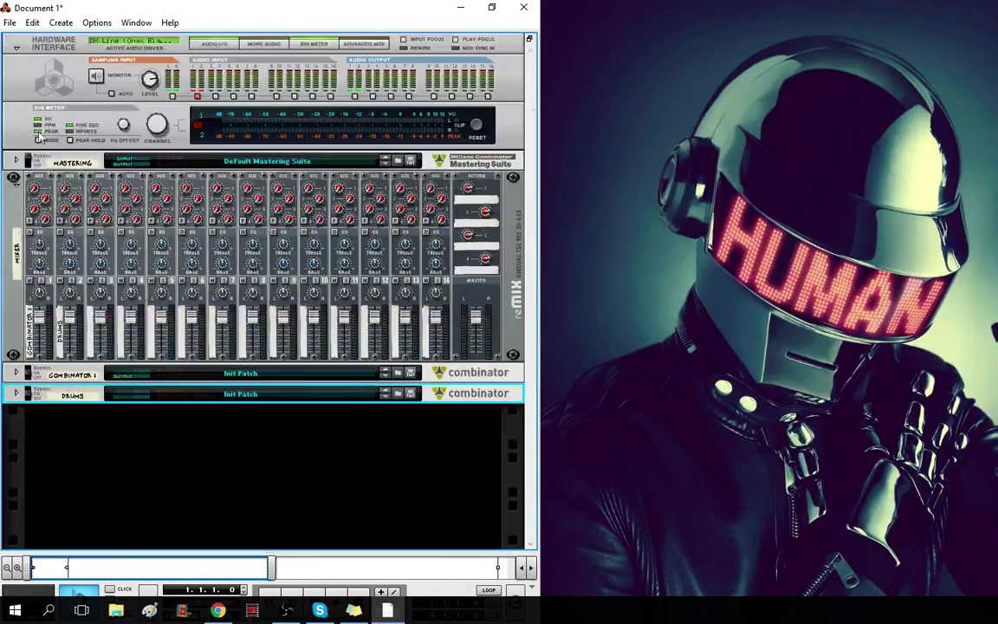
- Save the song in the Documents folder under the name template
{"action": "left_click", "coordinate": [16, 20]}
{"action": "left_click", "coordinate": [60, 109]}
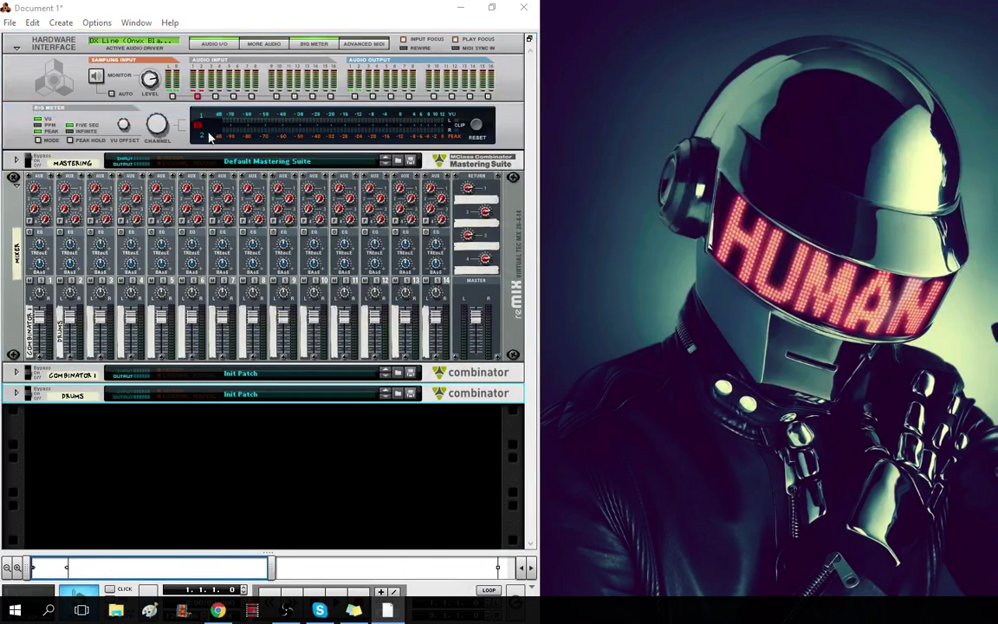
{"action": "left_click_drag", "start_coordinate": [594, 215], "coordinate": [648, 203]}
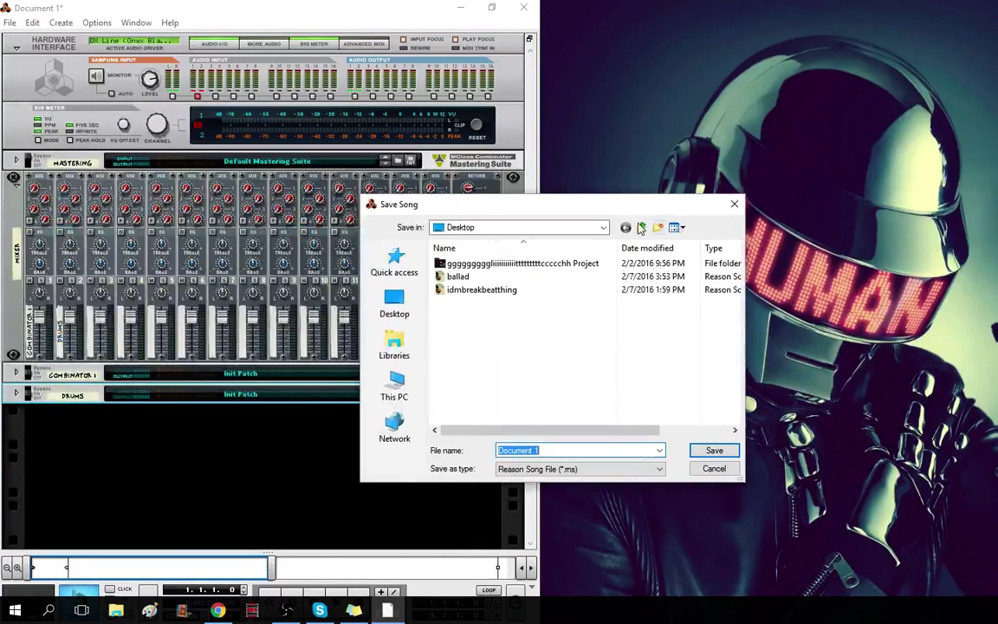
{"action": "left_click", "coordinate": [641, 227]}
{"action": "left_click", "coordinate": [640, 227]}
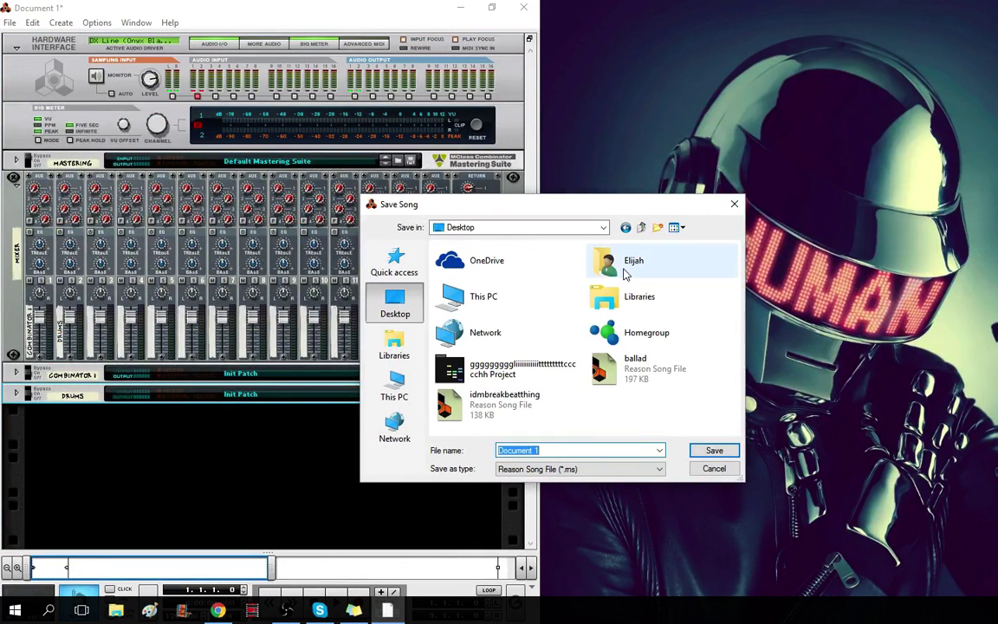
{"action": "double_click", "coordinate": [623, 260]}
{"action": "double_click", "coordinate": [508, 338]}
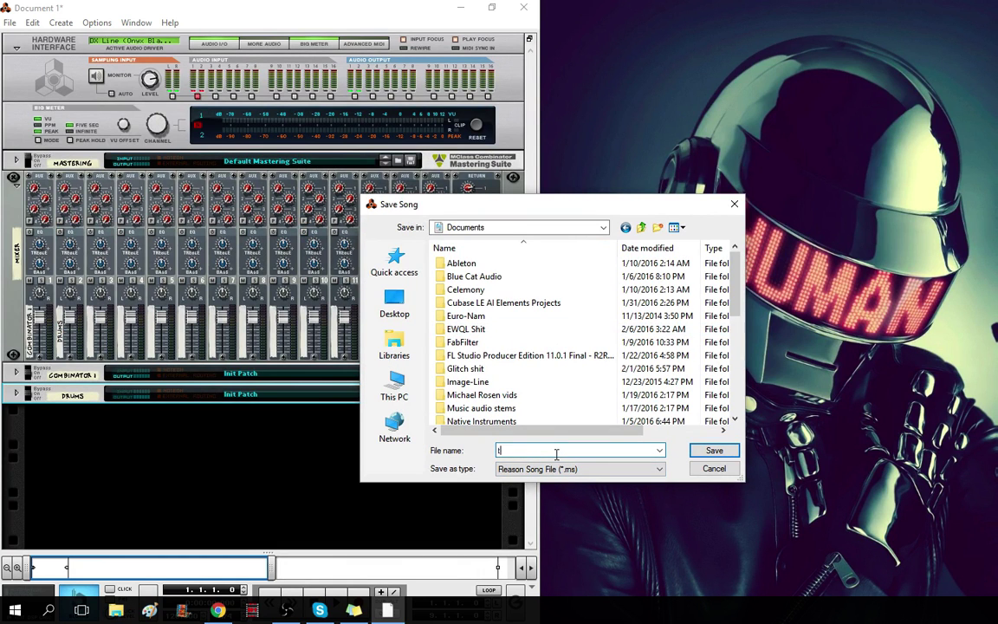
{"action": "type", "text": "template"}
{"action": "key", "text": "Return"}
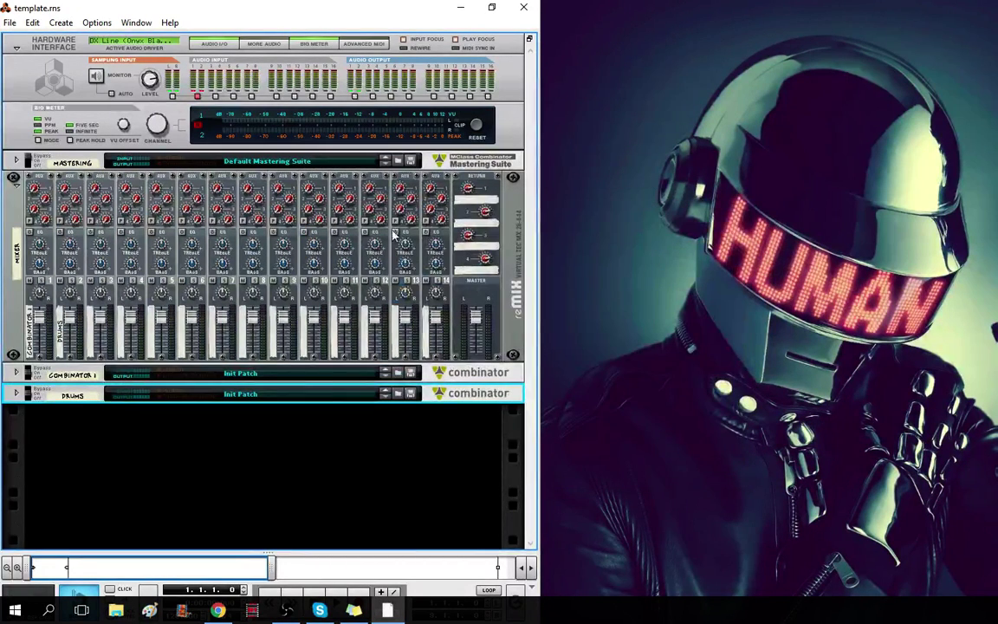
- Set the custom default song in the general preferences to template.rns from the Documents folder, and close the preferences
{"action": "left_click", "coordinate": [34, 26]}
{"action": "left_click", "coordinate": [78, 413]}
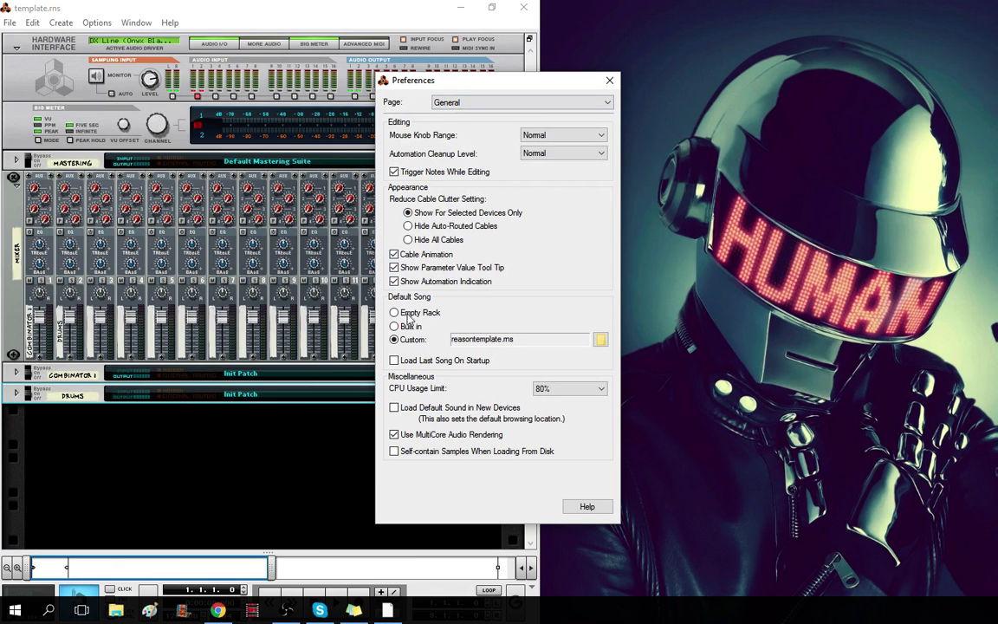
{"action": "left_click", "coordinate": [601, 339]}
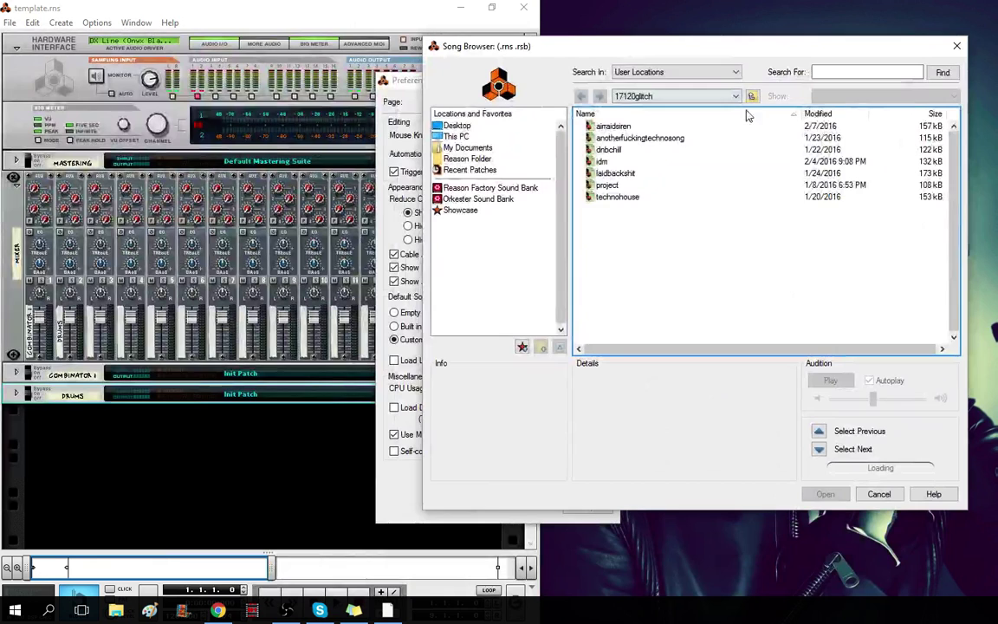
{"action": "left_click", "coordinate": [752, 97]}
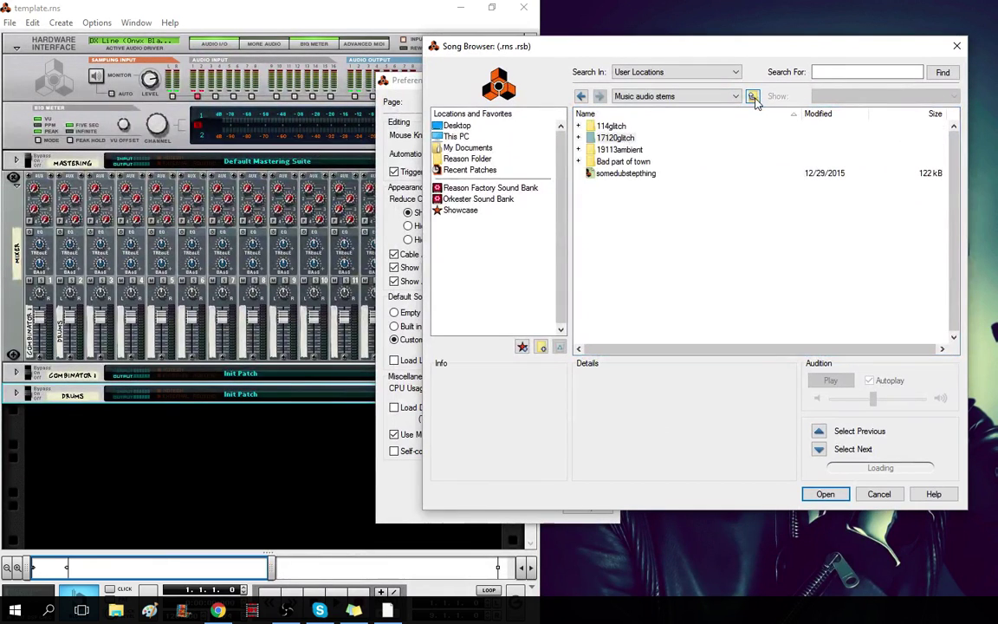
{"action": "left_click", "coordinate": [753, 96]}
{"action": "scroll", "coordinate": [701, 246], "scroll_direction": "down", "scroll_amount": 4}
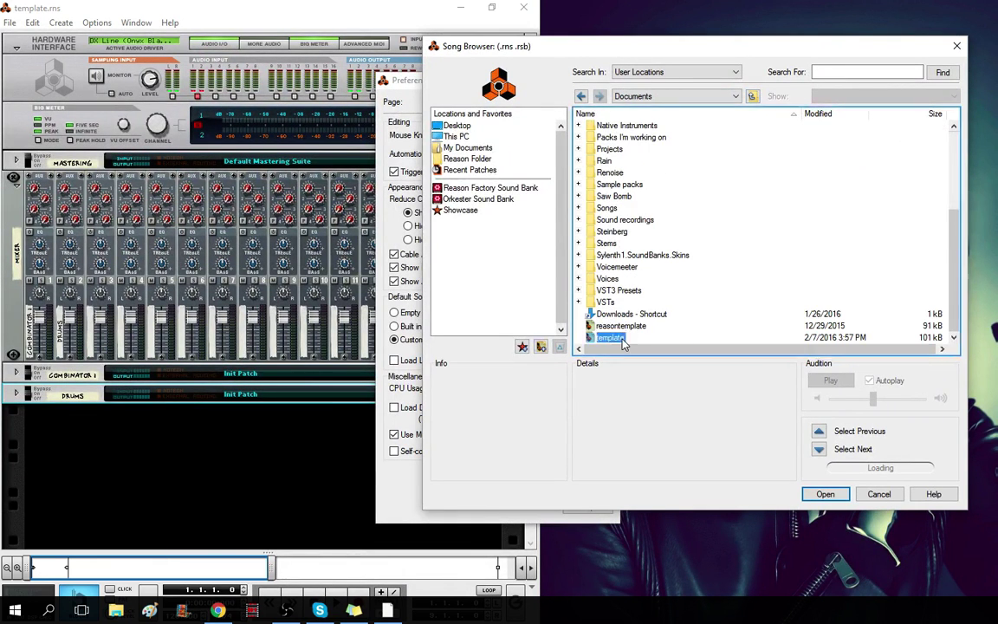
{"action": "double_click", "coordinate": [641, 326]}
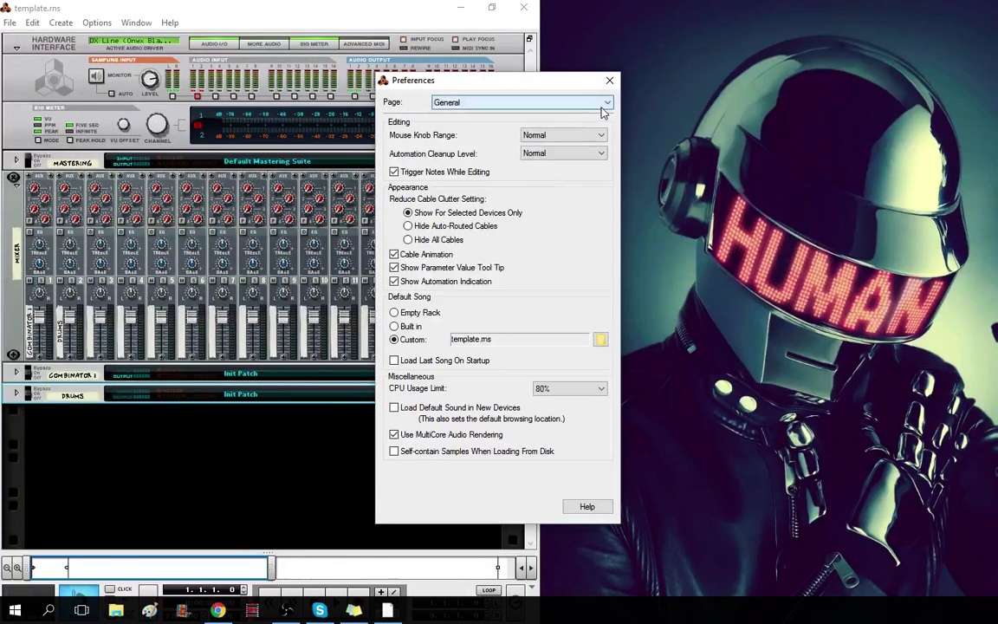
{"action": "left_click", "coordinate": [609, 82]}
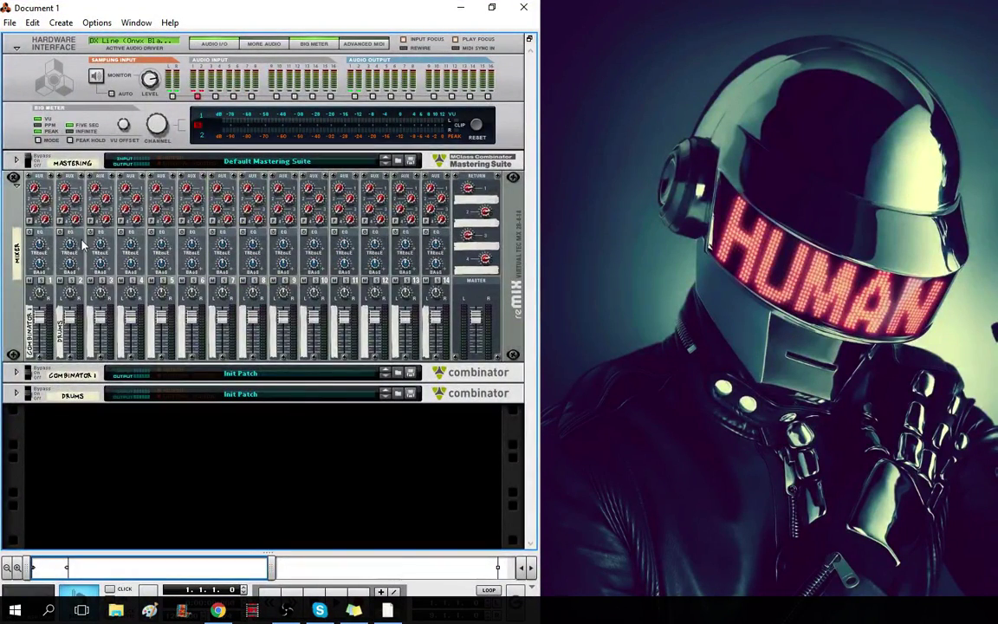
- Unfold the Drums Combinator in the new song, check its Redrum and equalizers, and fold it again
{"action": "left_click", "coordinate": [23, 397]}
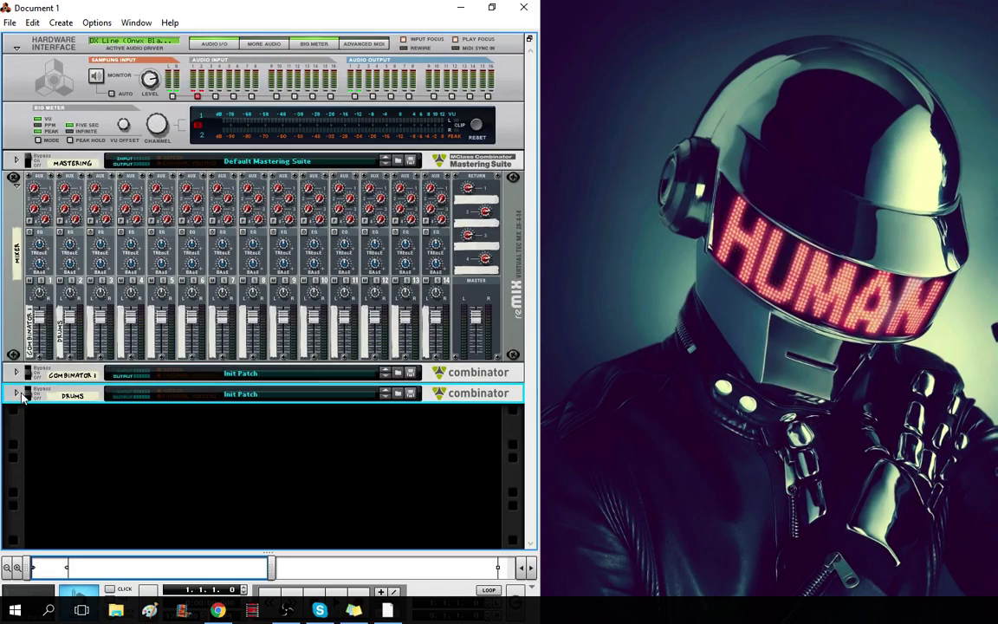
{"action": "left_click", "coordinate": [16, 394]}
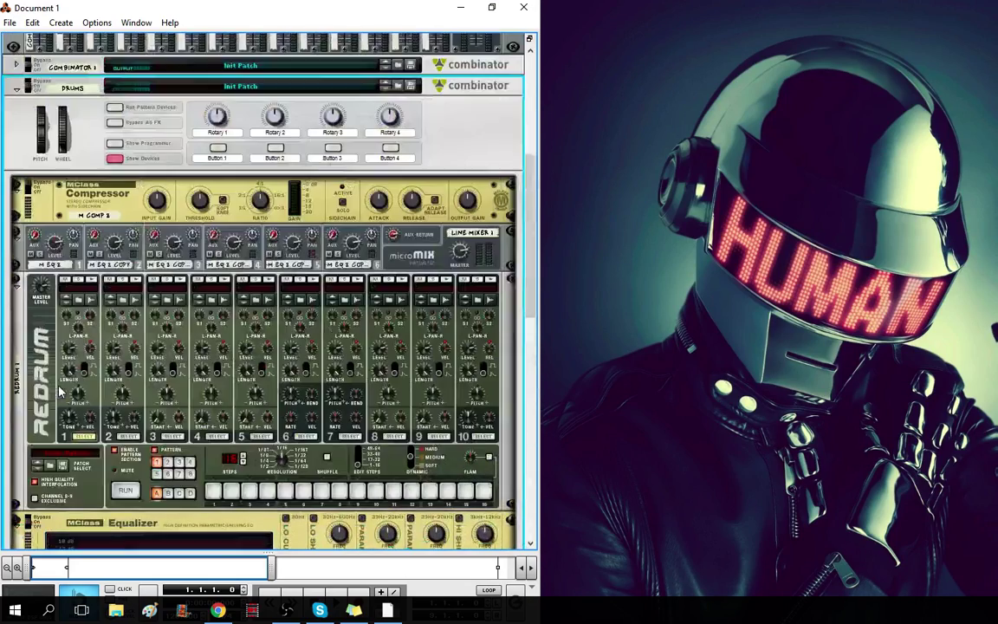
{"action": "scroll", "coordinate": [184, 208], "scroll_direction": "down", "scroll_amount": 10}
{"action": "scroll", "coordinate": [184, 209], "scroll_direction": "up", "scroll_amount": 8}
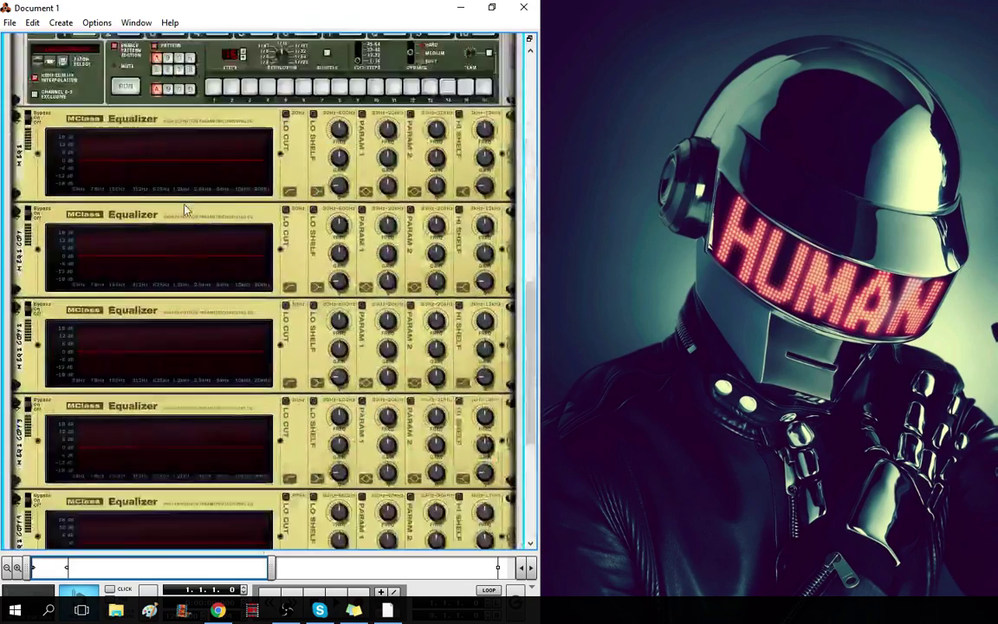
{"action": "scroll", "coordinate": [184, 209], "scroll_direction": "up", "scroll_amount": 10}
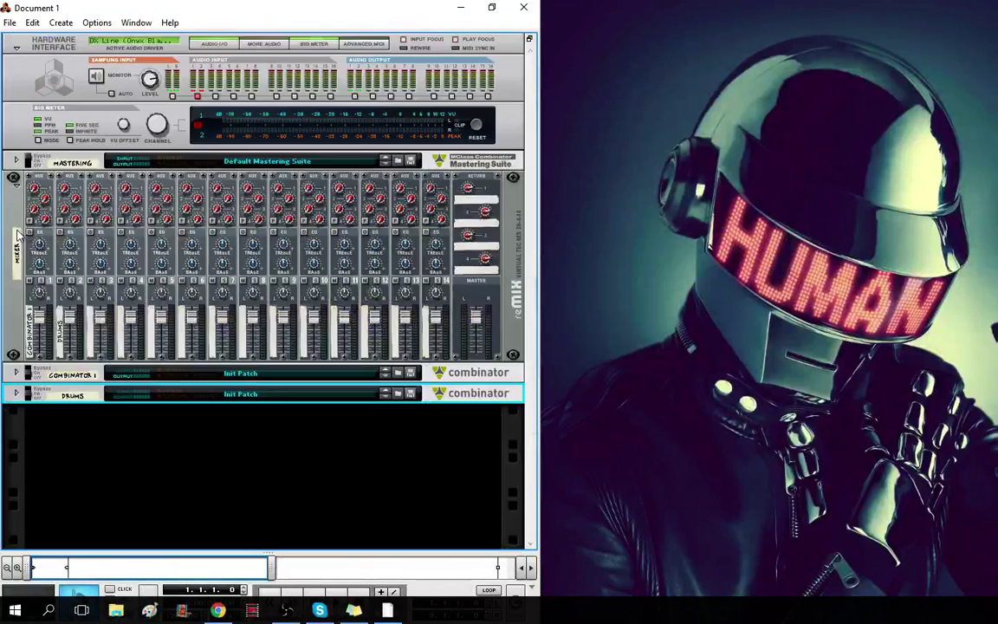
- Unfold Combinator 1 in the new song to check its Thor synthesizer, and fold it again
{"action": "left_click", "coordinate": [17, 372]}
{"action": "scroll", "coordinate": [18, 359], "scroll_direction": "down", "scroll_amount": 4}
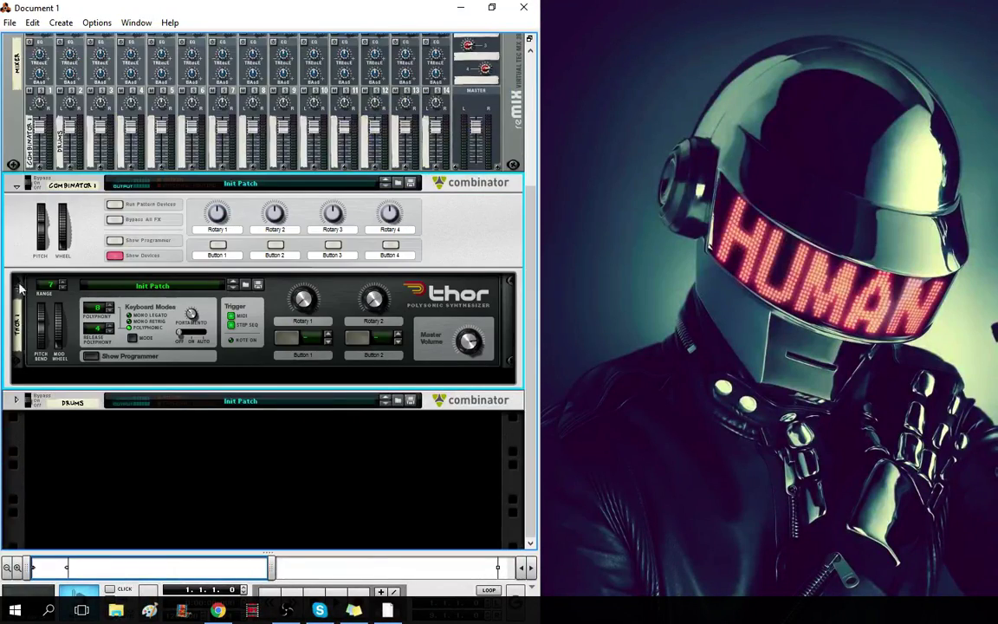
{"action": "left_click", "coordinate": [16, 186]}
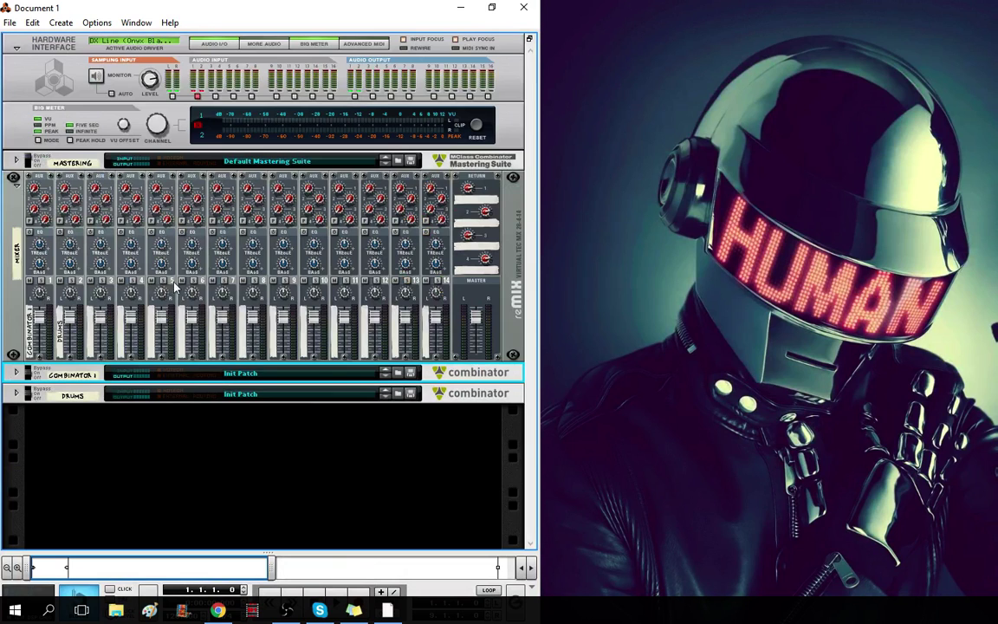